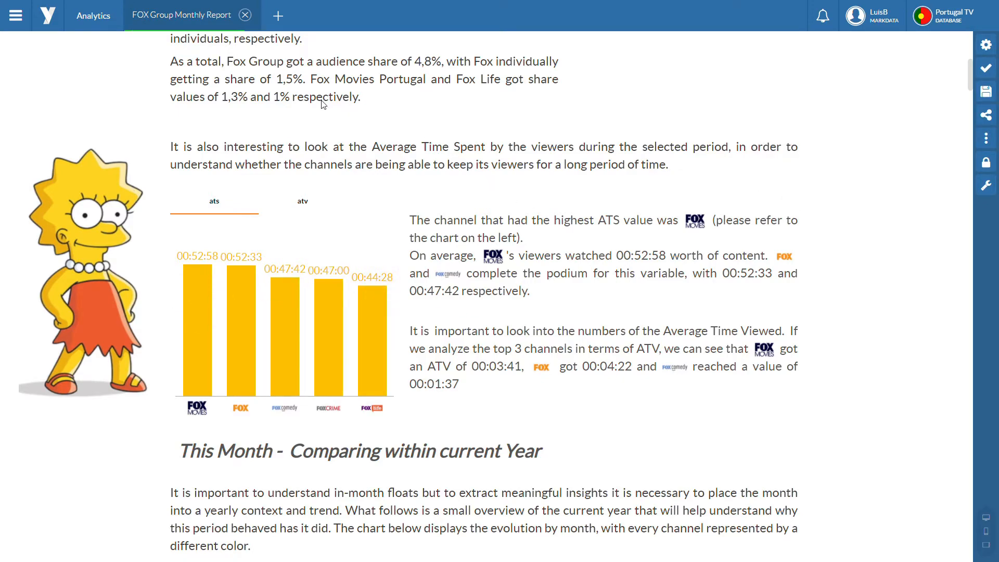
Step: Examine the report's average time spent section and the current-year monthly comparison, including chart values and the written analysis
scroll(562, 207, up, 6)
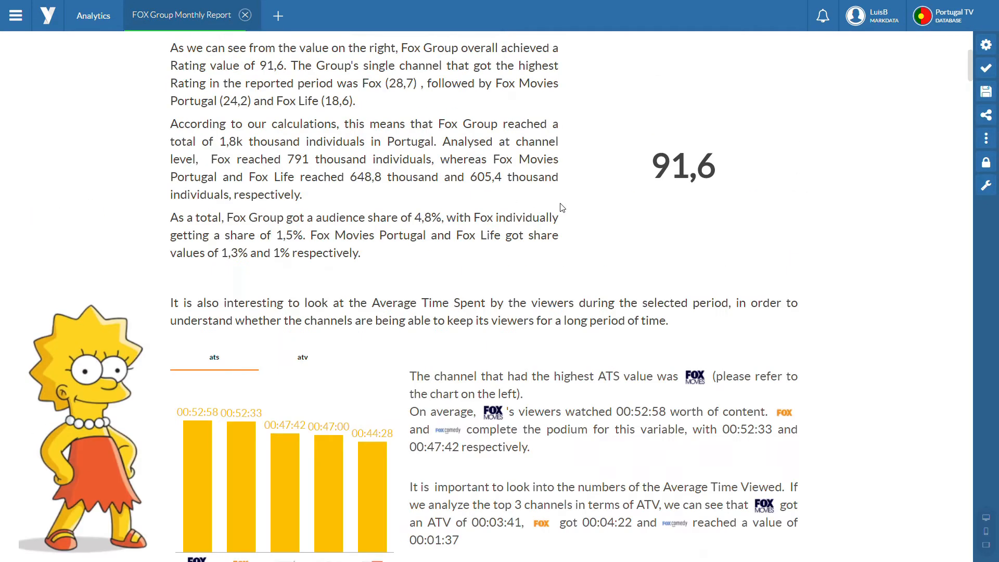
scroll(562, 207, down, 6)
scroll(562, 207, down, 2)
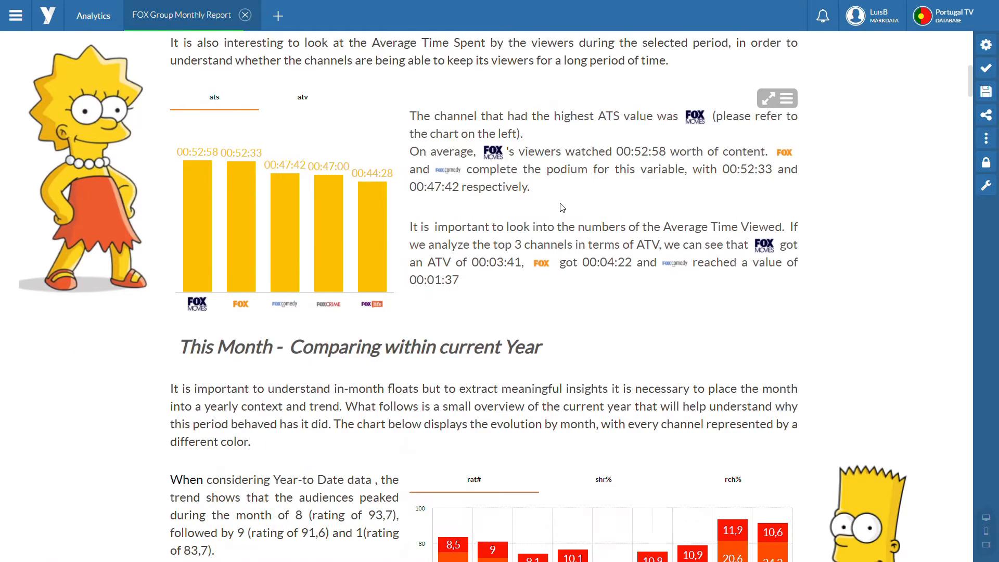
scroll(562, 207, down, 1)
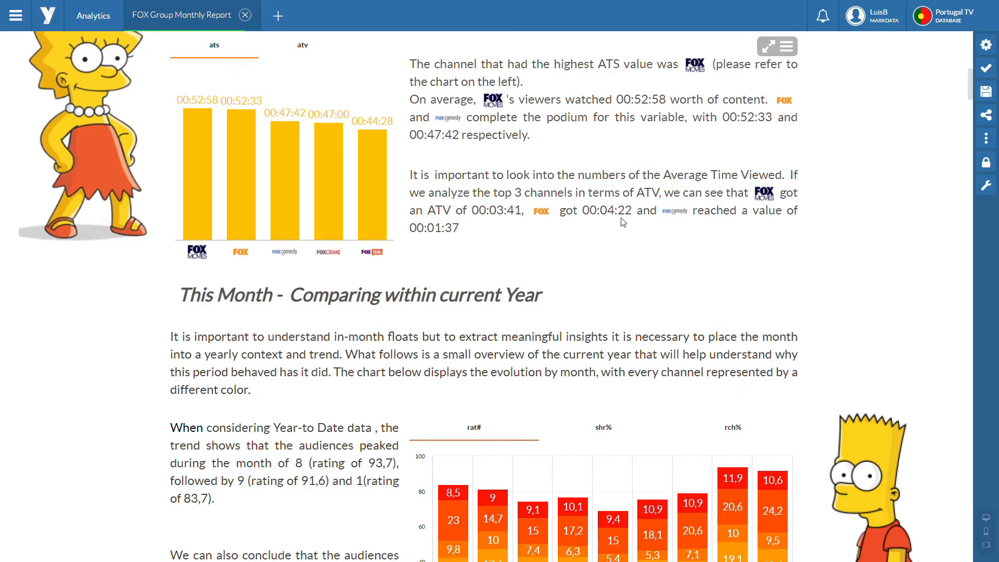
mouse_move(289, 151)
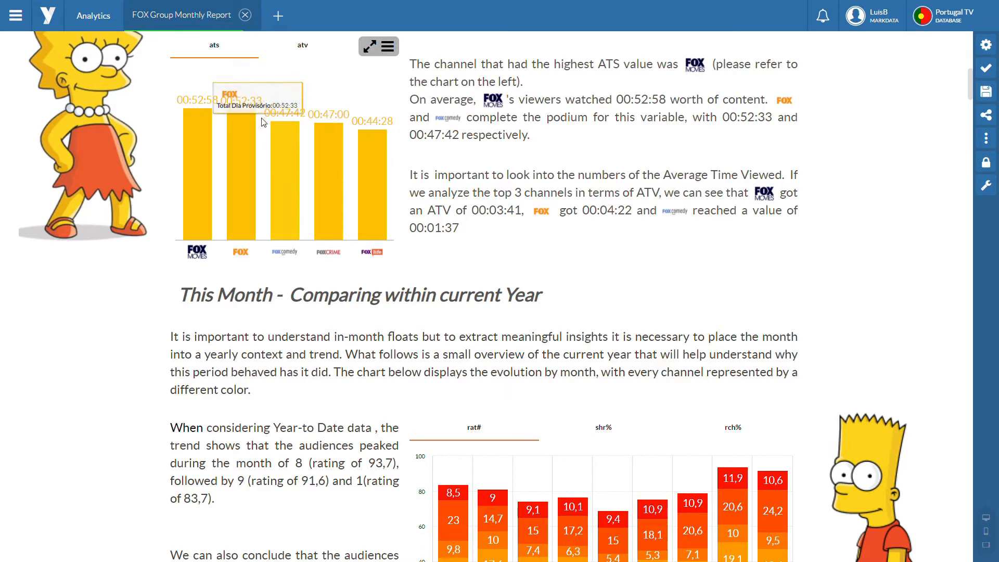
scroll(364, 186, down, 2)
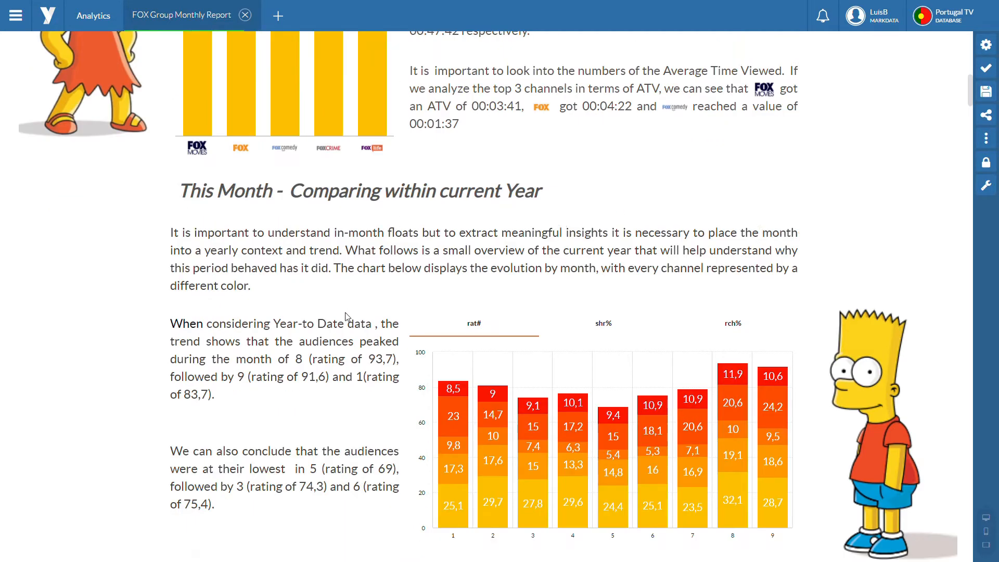
scroll(364, 260, down, 1)
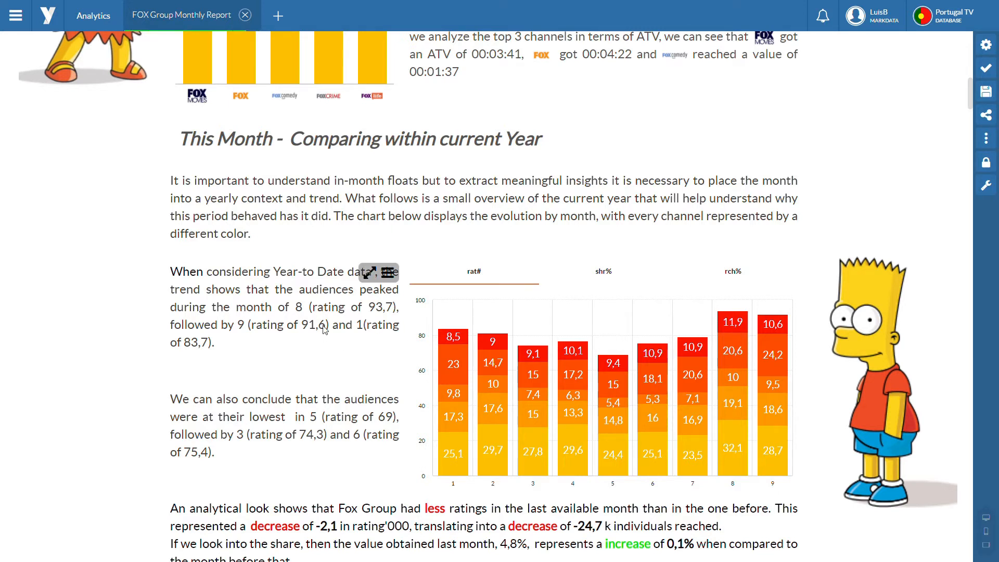
scroll(435, 418, down, 3)
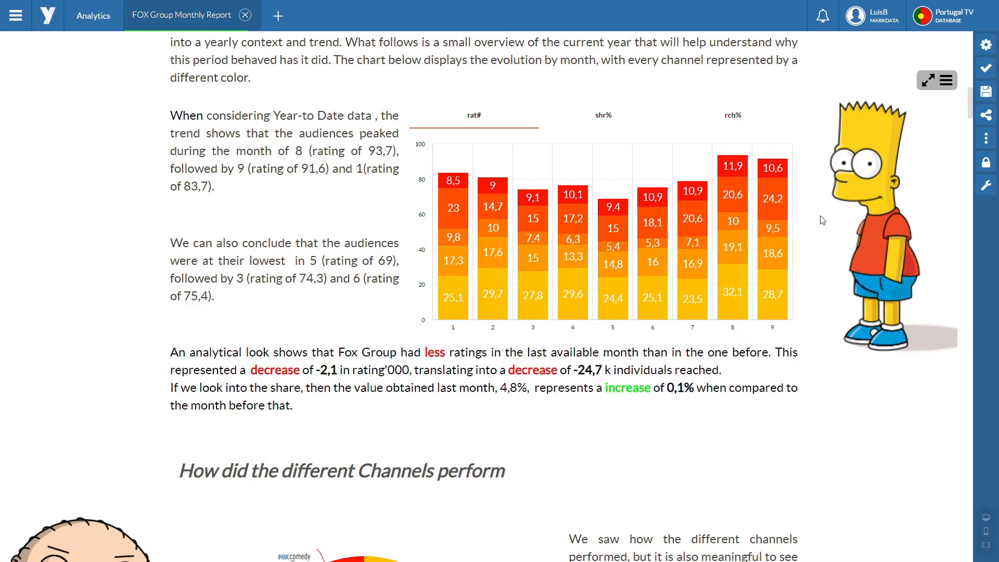
mouse_move(754, 186)
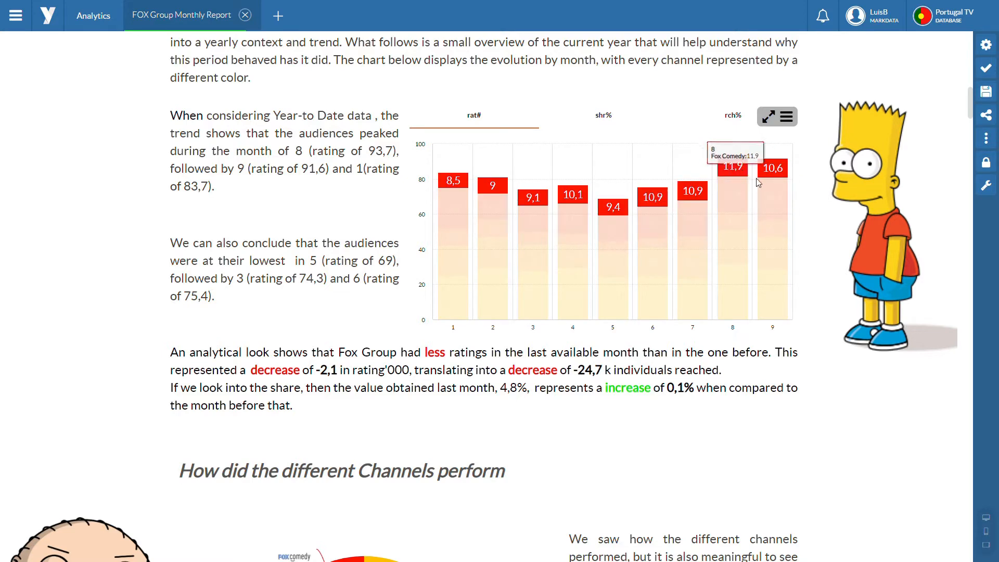
mouse_move(780, 230)
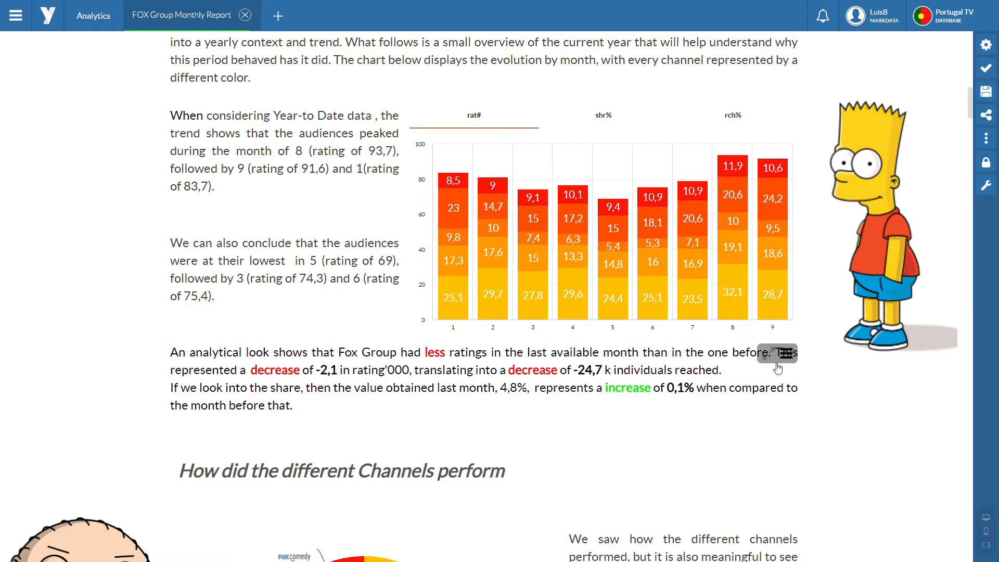
mouse_move(747, 304)
Step: Open the calendar parameters of the dynamic text comparing the last month with the one before, below the monthly chart
click(985, 43)
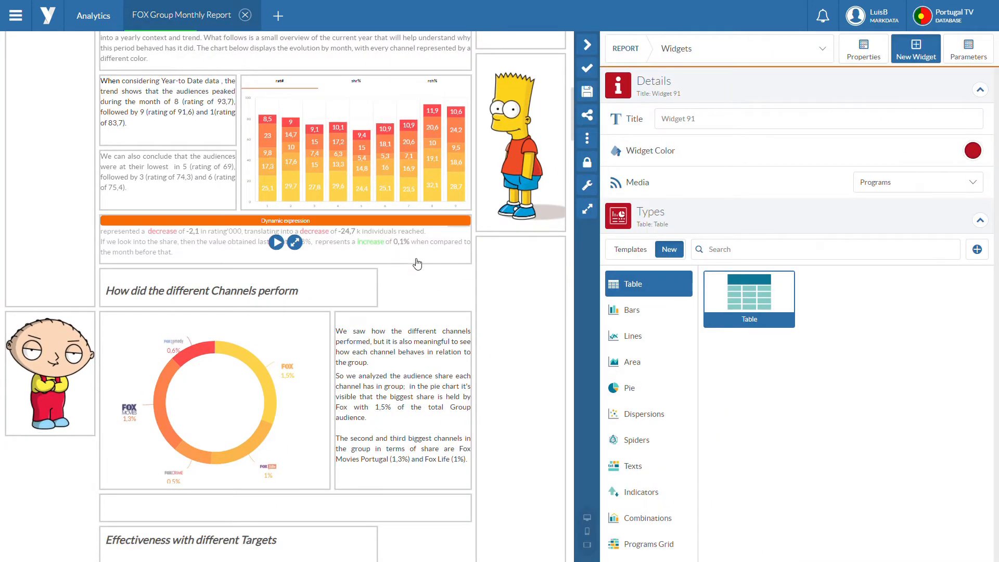
click(416, 263)
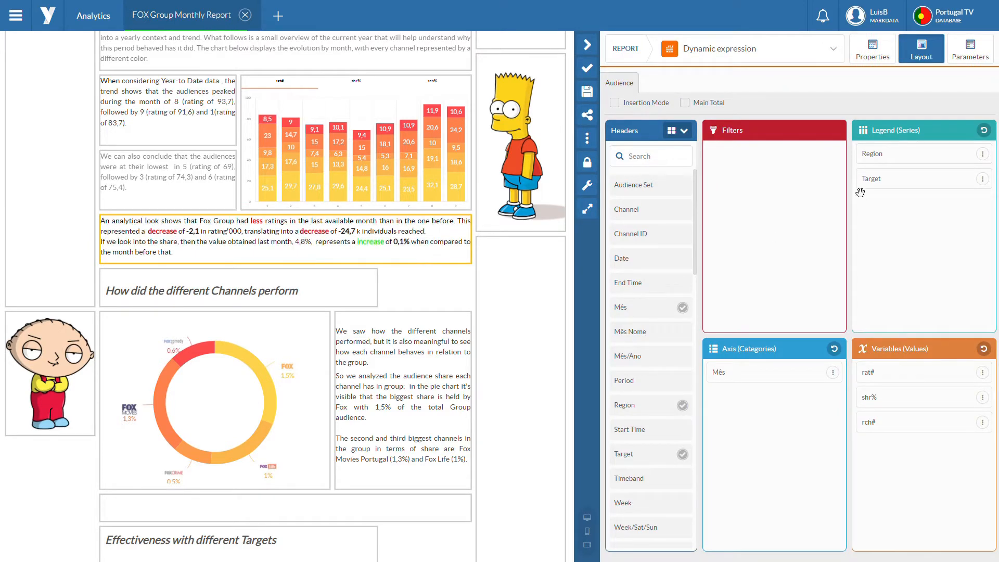
click(984, 49)
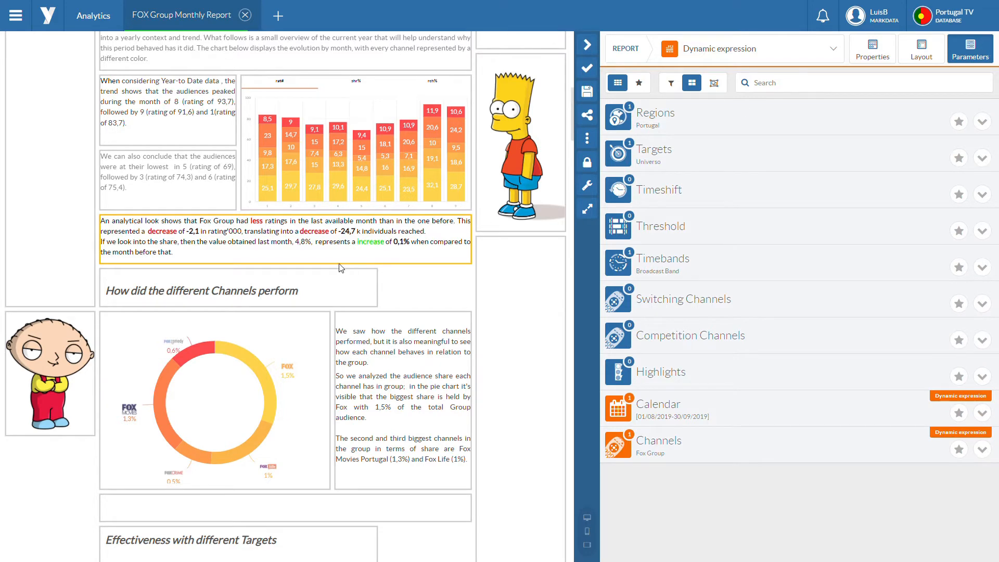
click(737, 410)
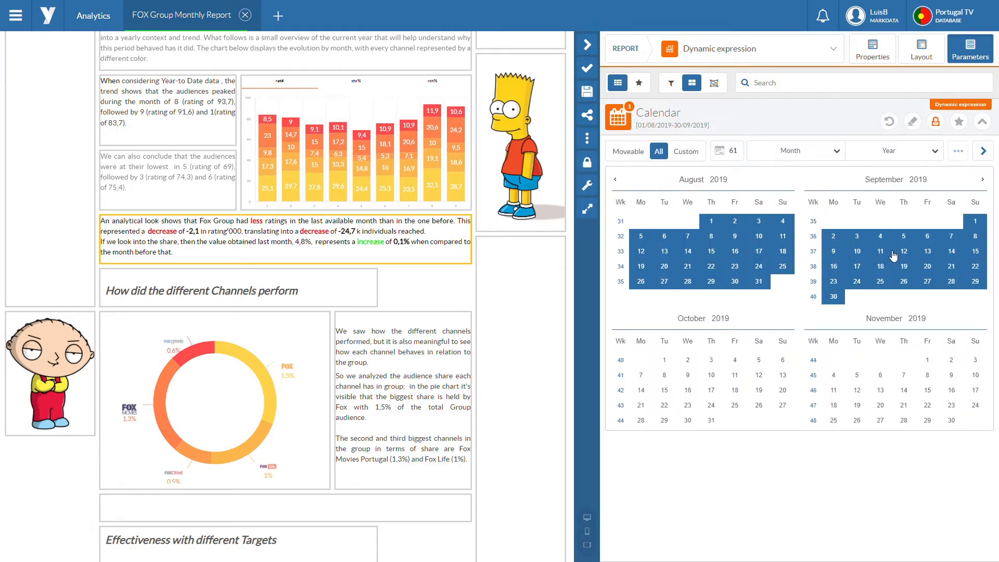
Step: Change the dynamic text's period to July and August 2019, removing September, and rerun the widget
click(891, 182)
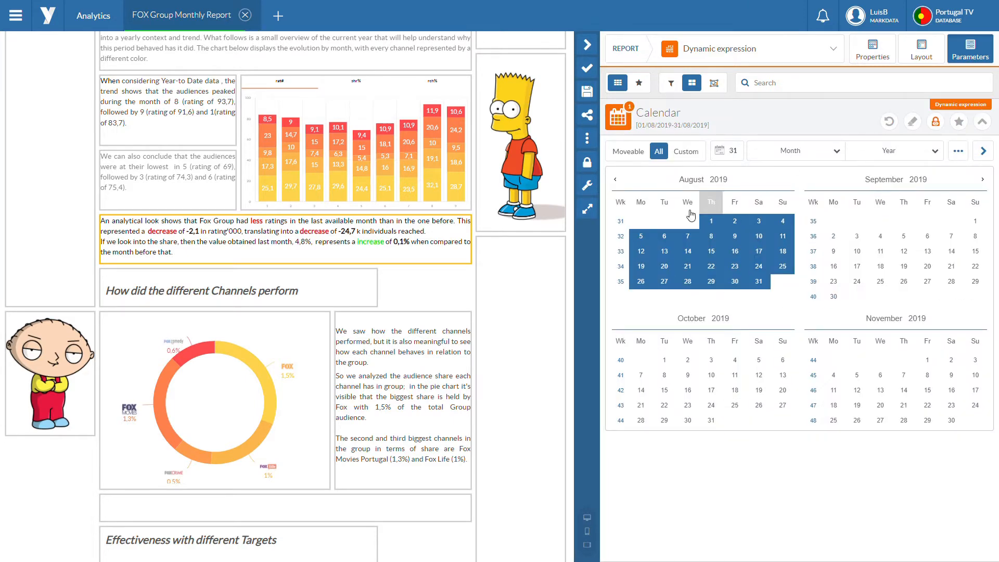
click(615, 179)
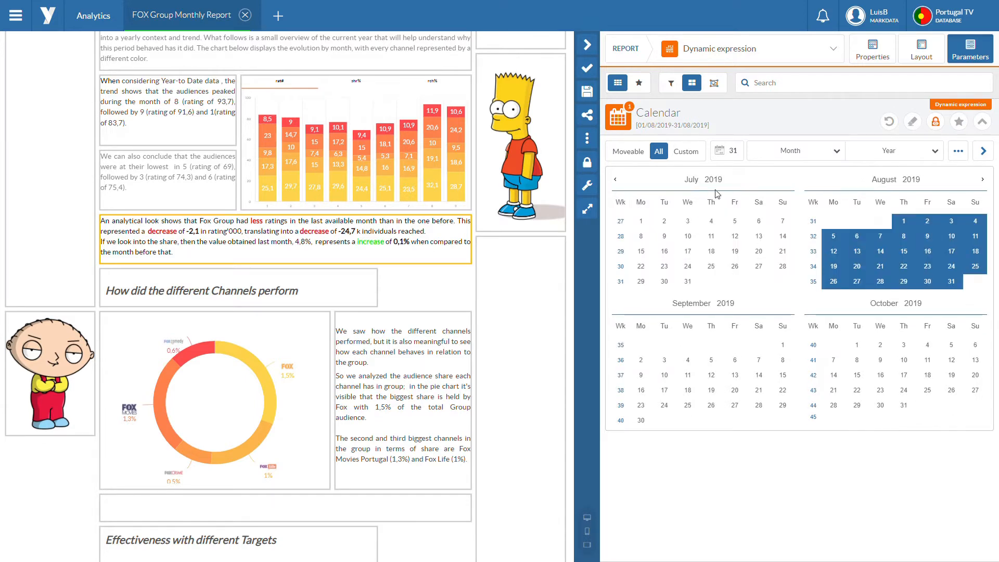
click(692, 178)
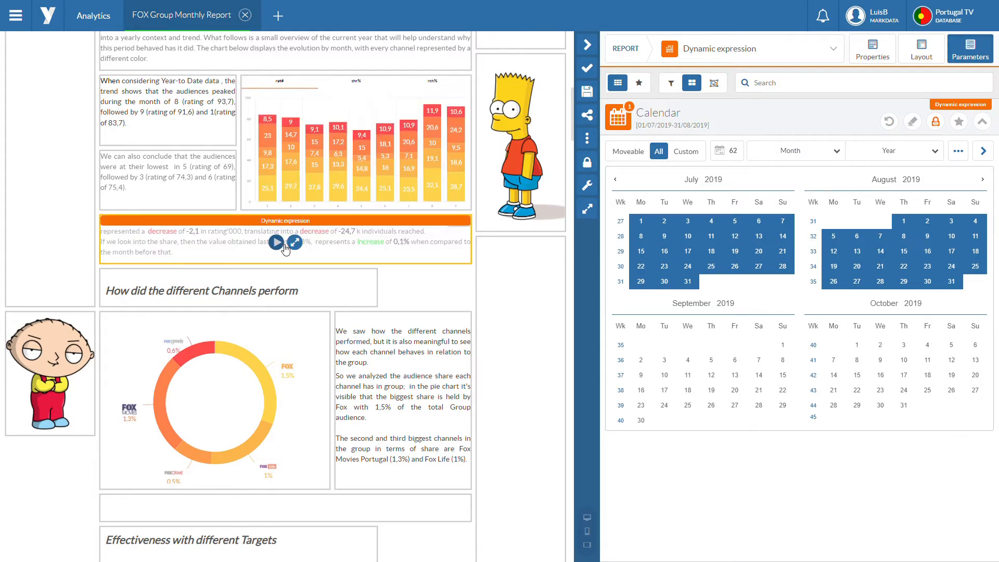
click(283, 247)
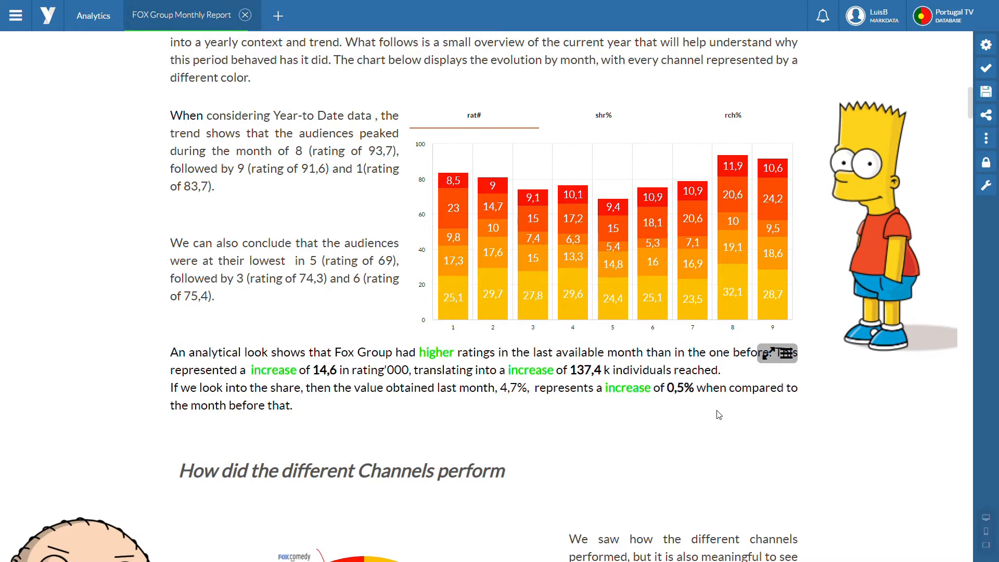
Step: Review the updated comparison text and the report's sections on channel performance, target effectiveness and in-month evolution
scroll(385, 192, down, 3)
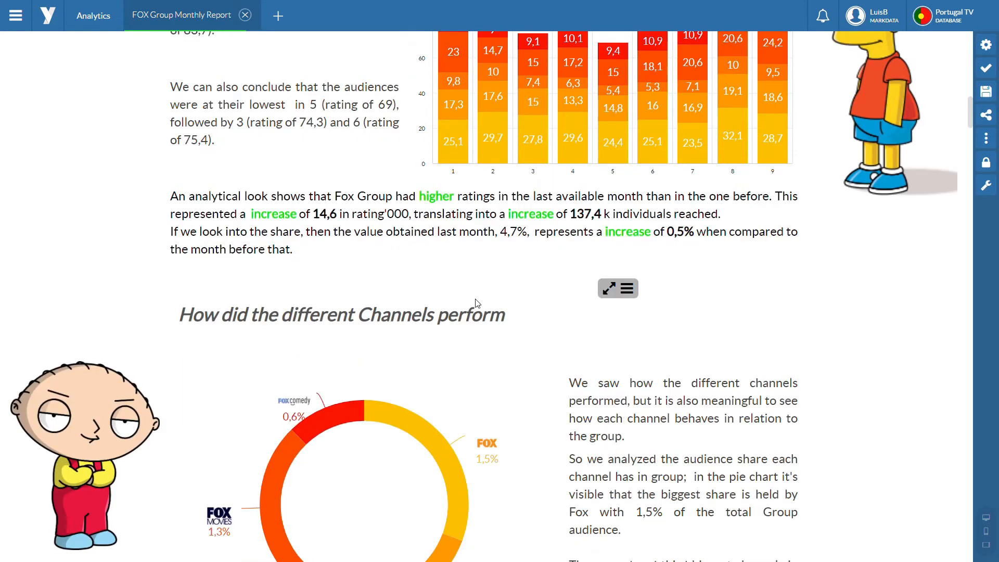
scroll(556, 312, down, 5)
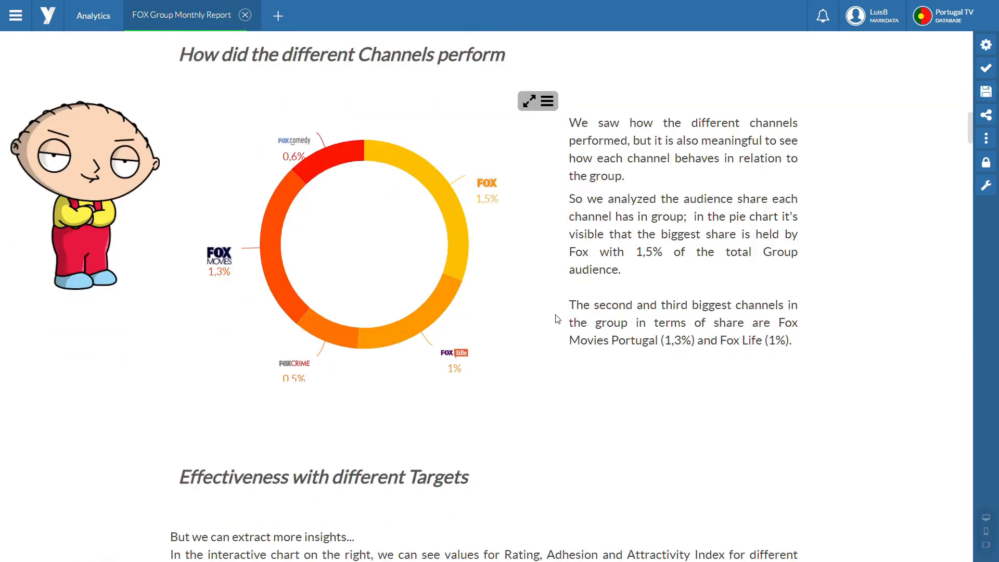
scroll(555, 319, down, 4)
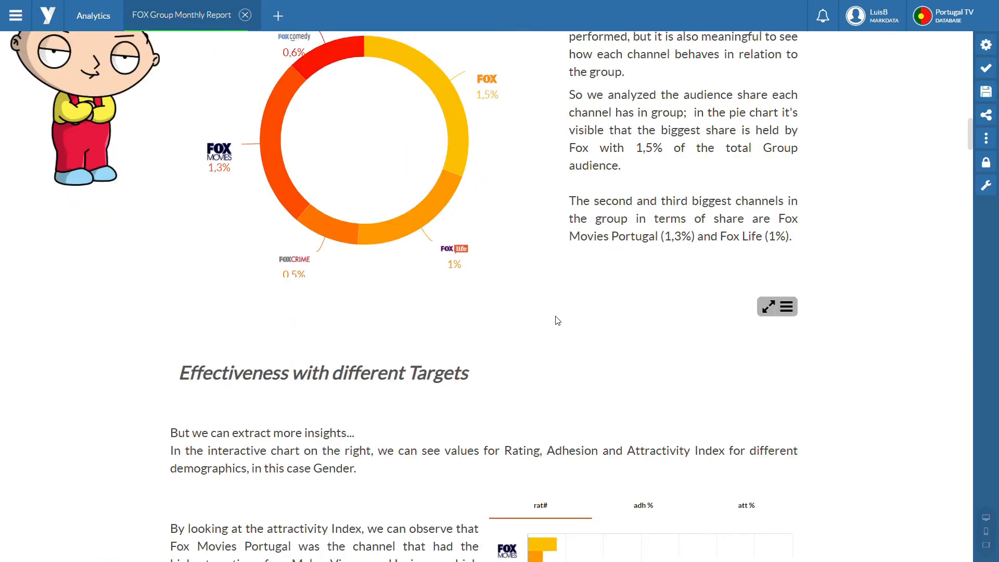
scroll(537, 324, down, 6)
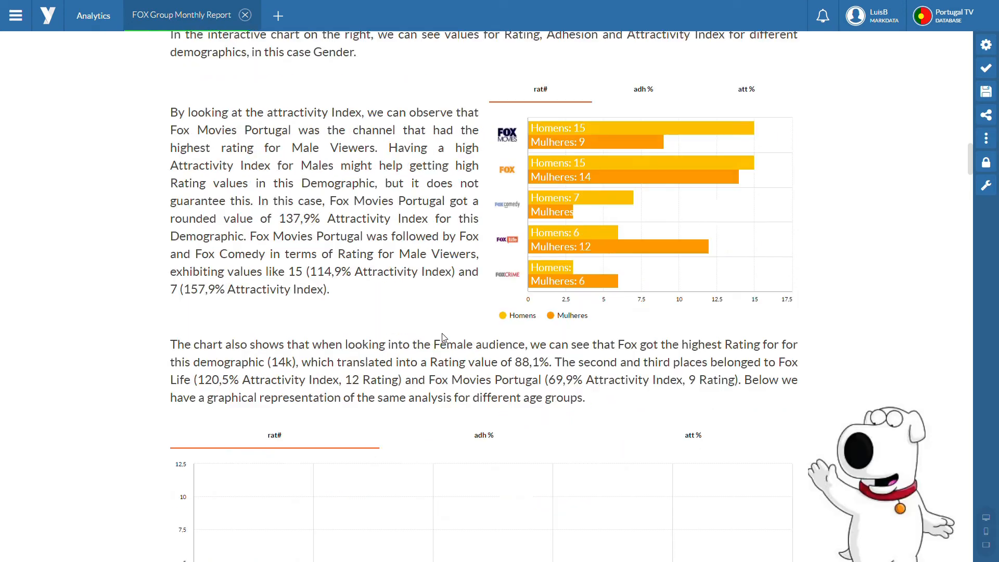
scroll(445, 339, down, 2)
scroll(447, 342, down, 6)
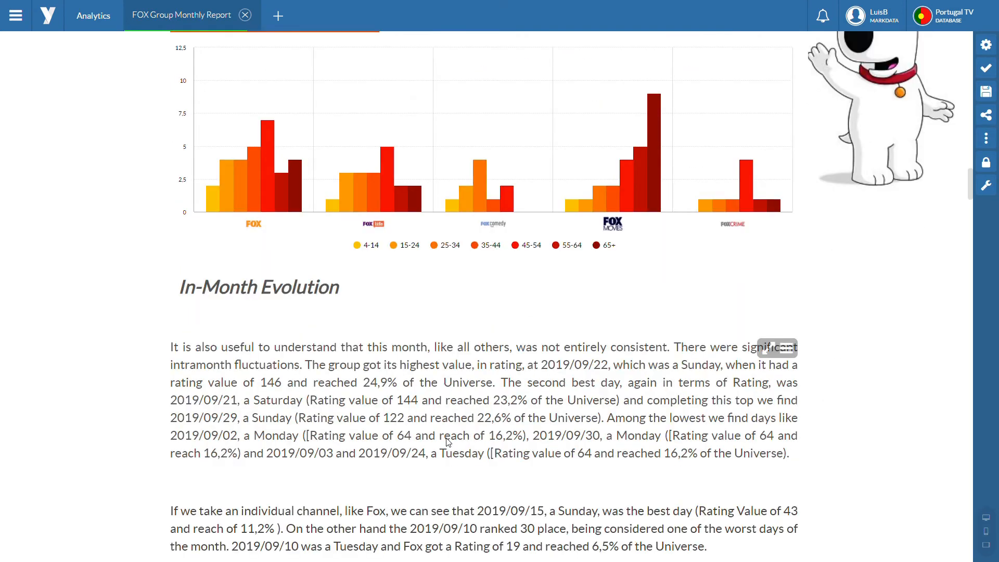
scroll(448, 442, down, 2)
scroll(448, 443, down, 5)
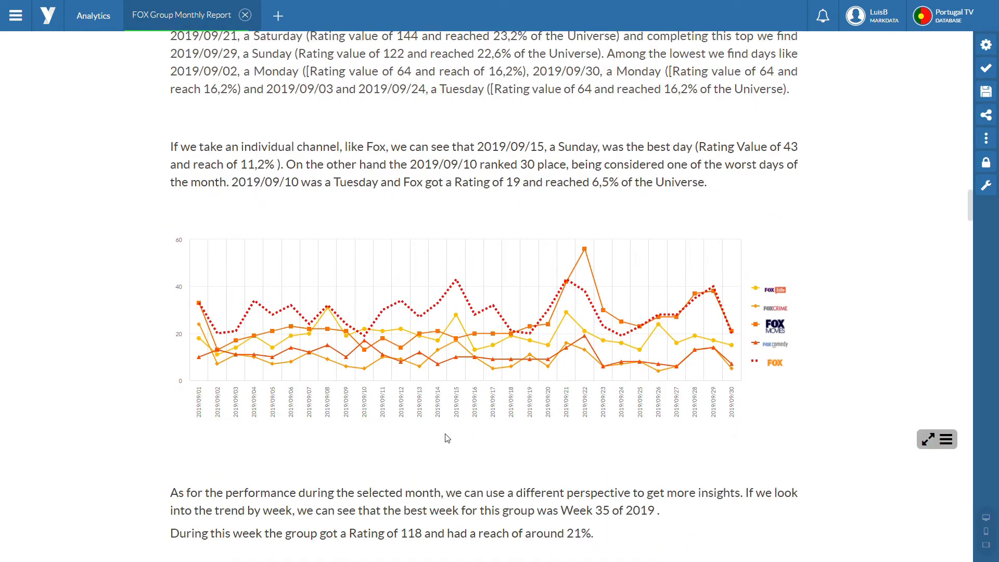
scroll(446, 437, down, 8)
scroll(440, 430, down, 8)
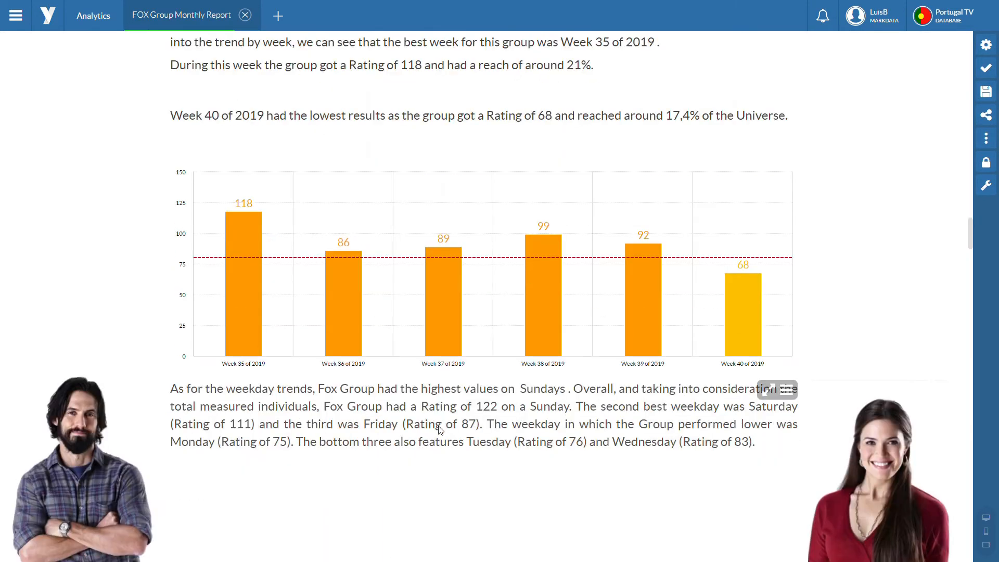
Step: Examine the weekday chart, the Daily Patterns section, and the overperforming and underperforming shows and movies in the report
scroll(440, 430, down, 10)
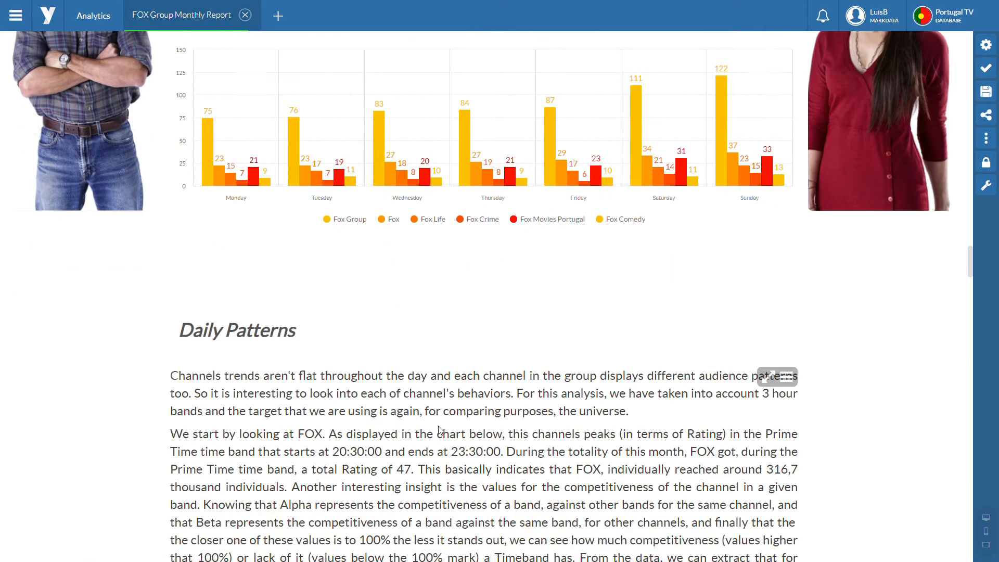
scroll(440, 429, down, 7)
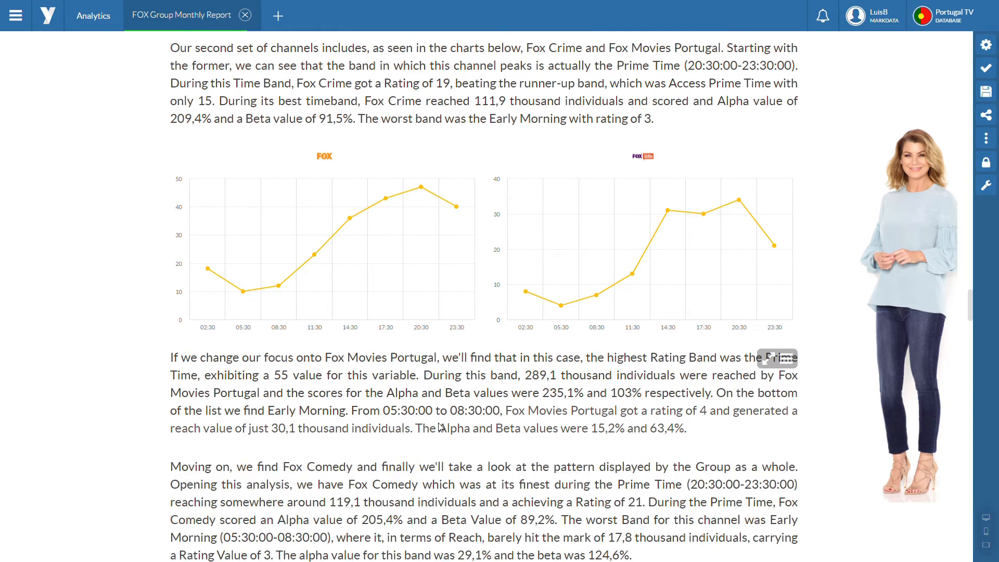
scroll(440, 428, down, 5)
scroll(438, 406, down, 3)
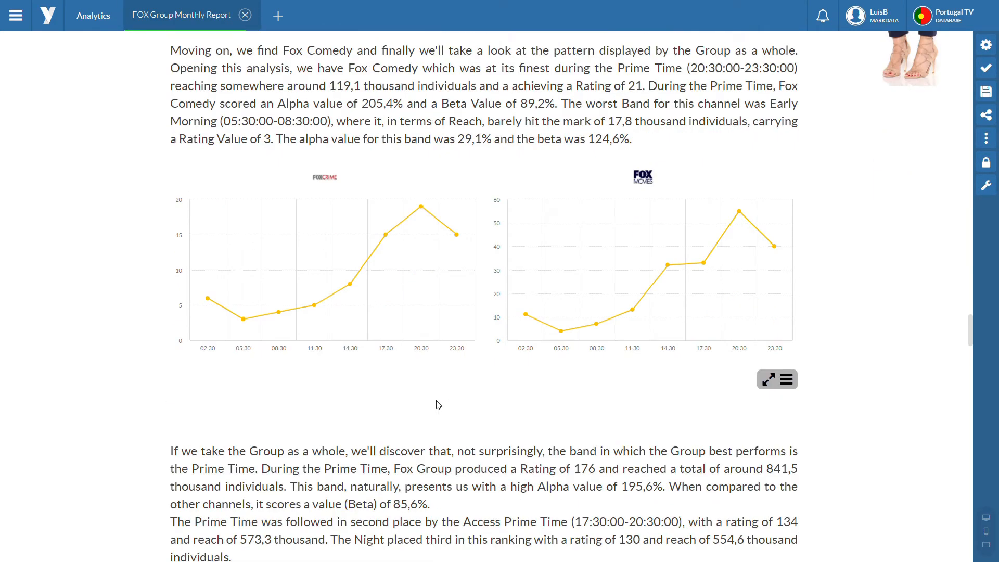
scroll(439, 405, down, 2)
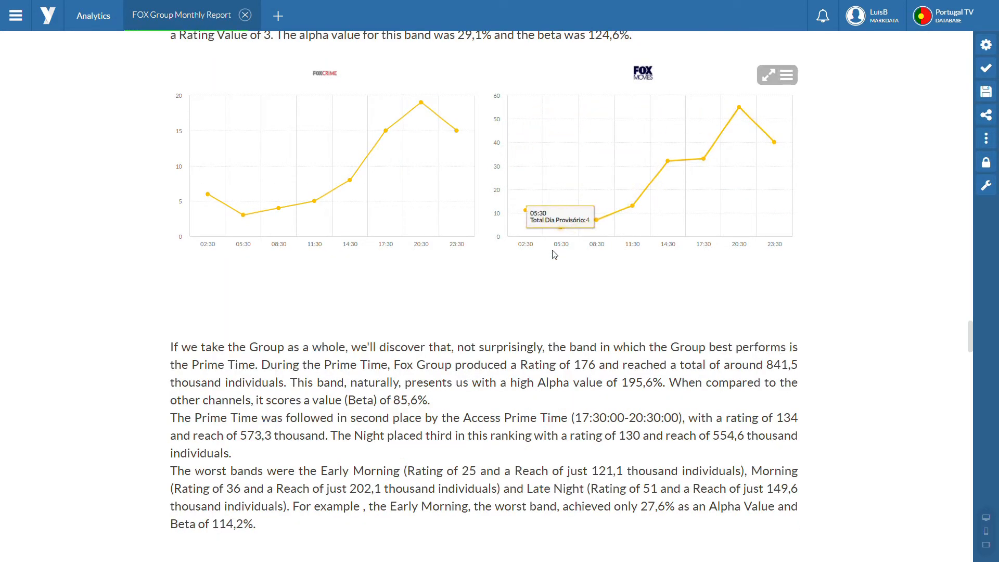
scroll(512, 271, down, 3)
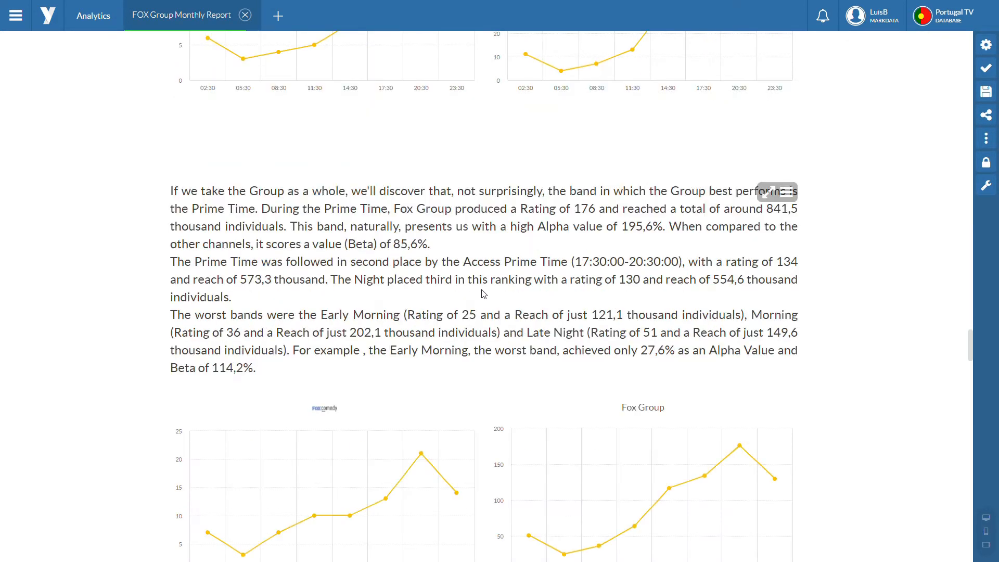
scroll(483, 294, down, 1)
scroll(484, 295, down, 3)
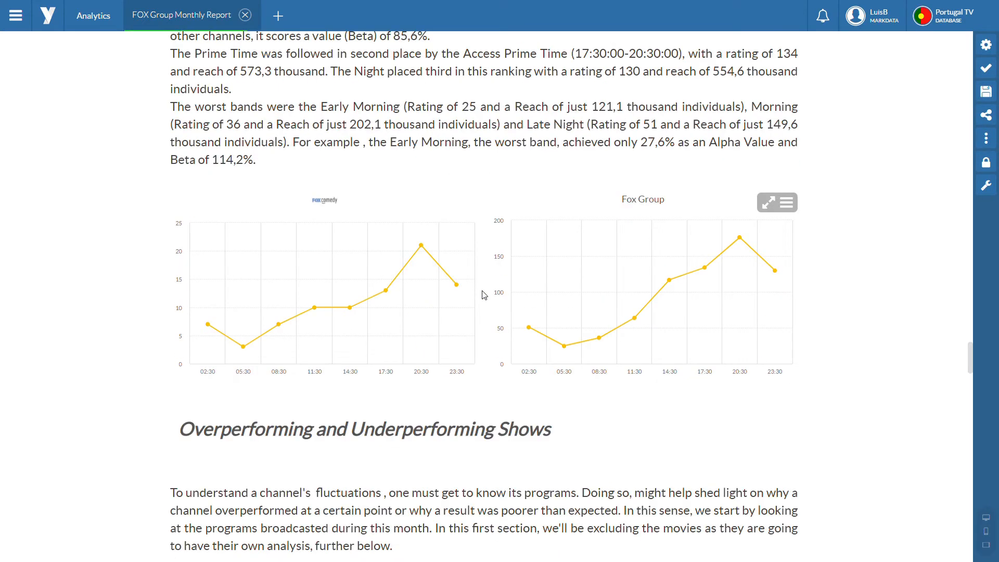
scroll(484, 294, down, 8)
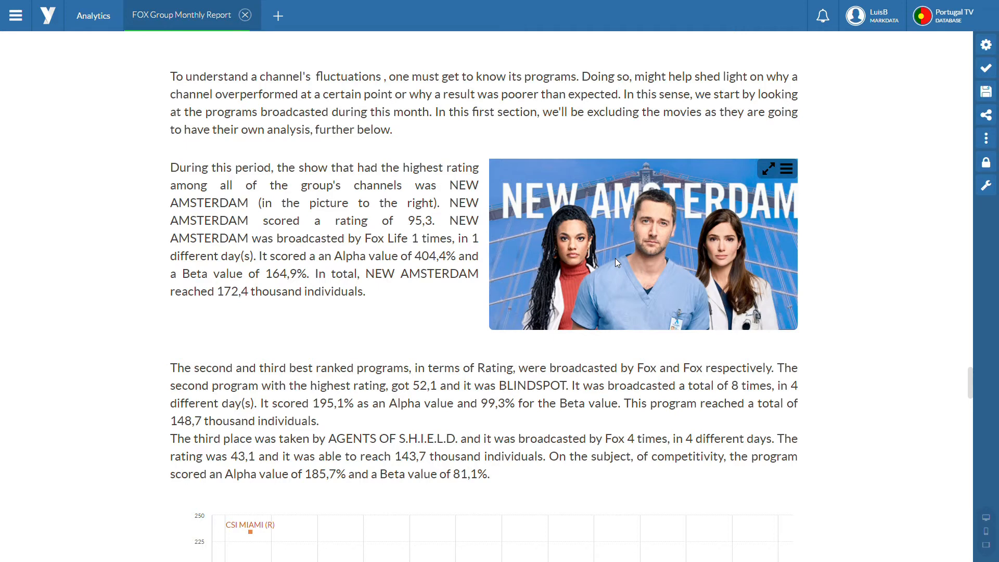
scroll(615, 258, down, 5)
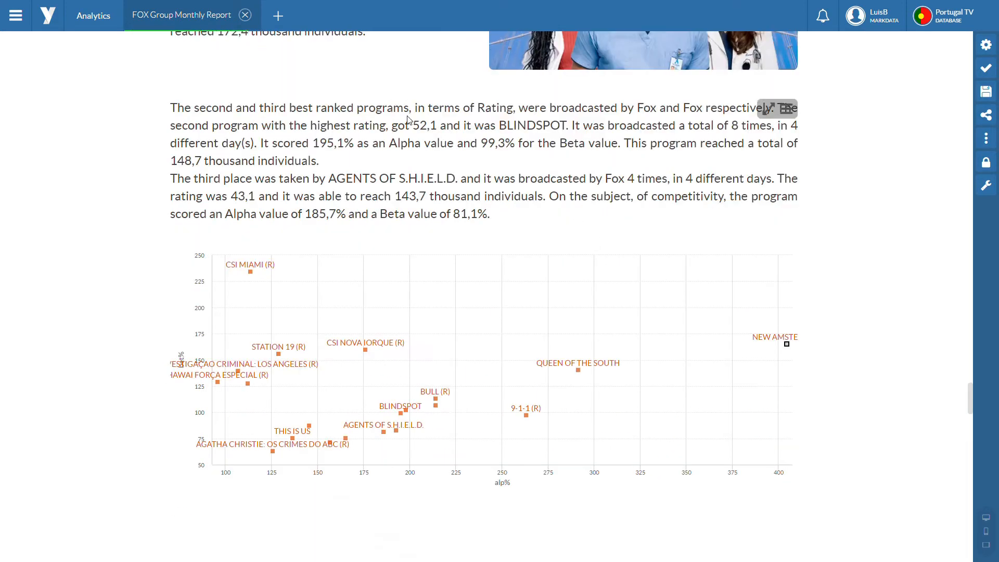
scroll(293, 133, down, 5)
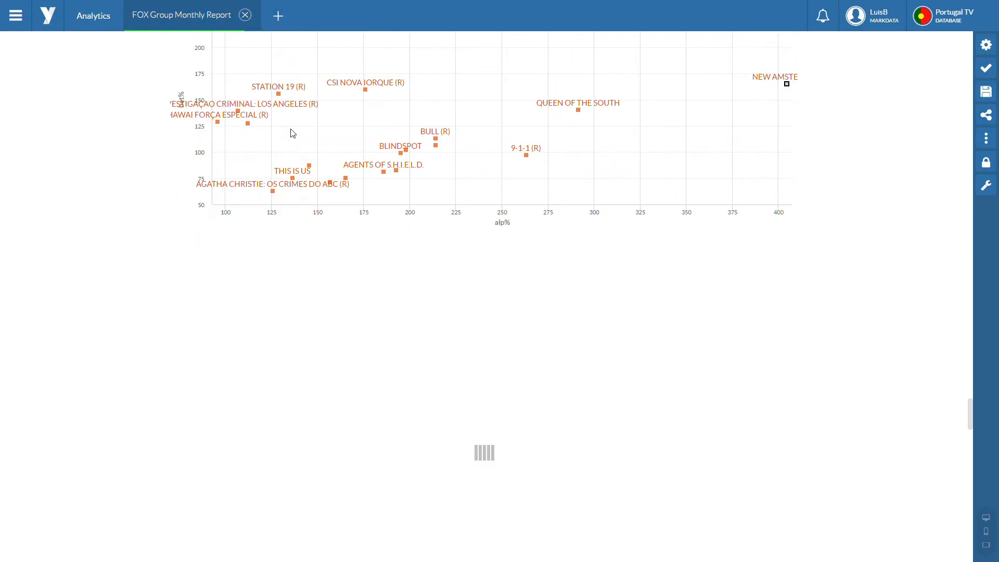
scroll(293, 133, down, 3)
scroll(293, 133, down, 6)
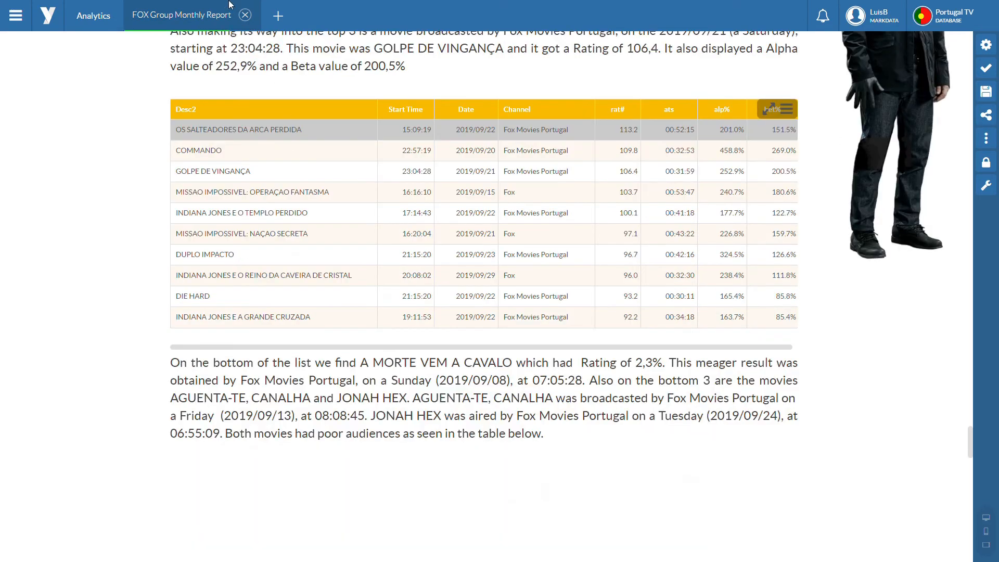
Step: Close the FOX Group Monthly Report without saving and open the customized report Café da manhã
click(245, 14)
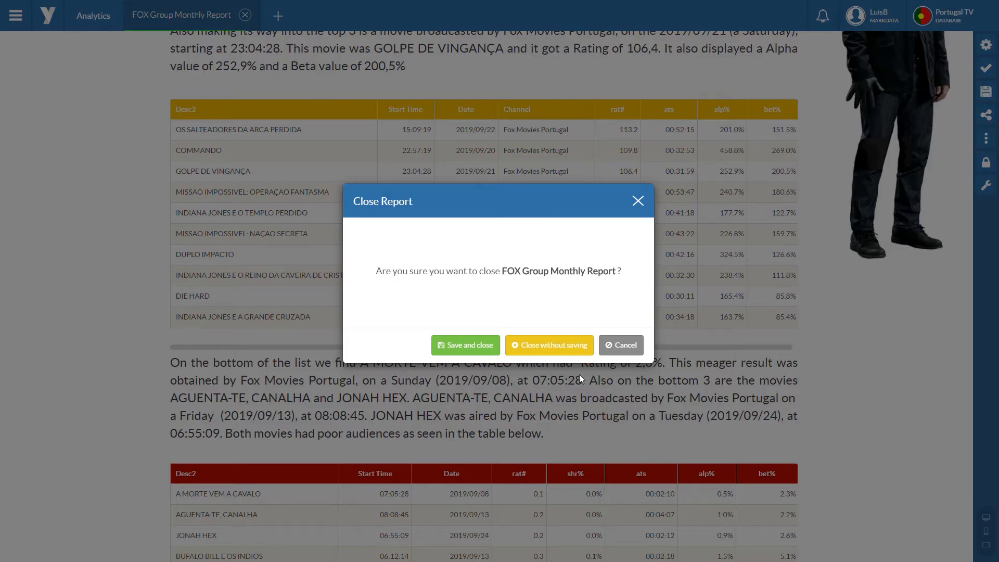
click(565, 346)
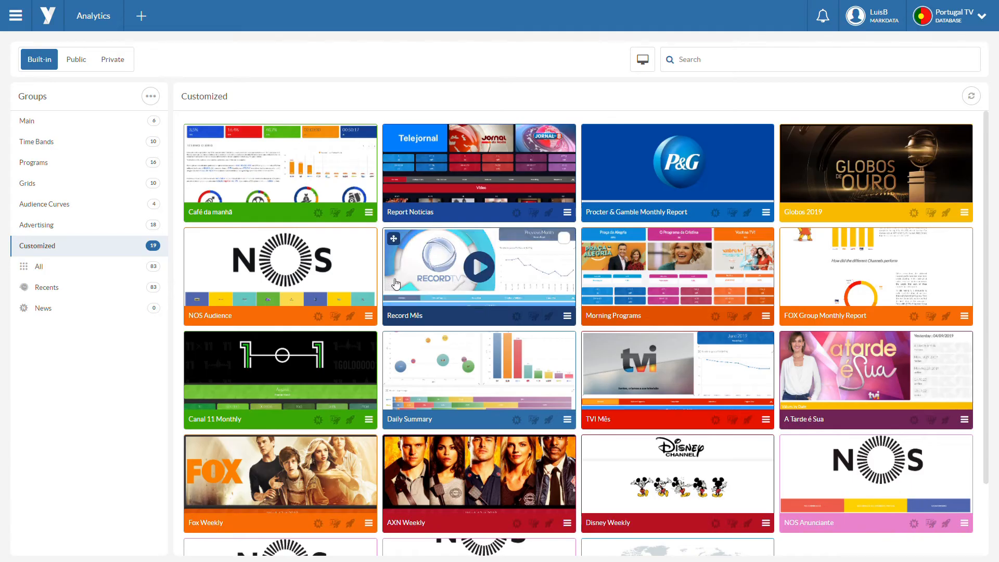
mouse_move(537, 340)
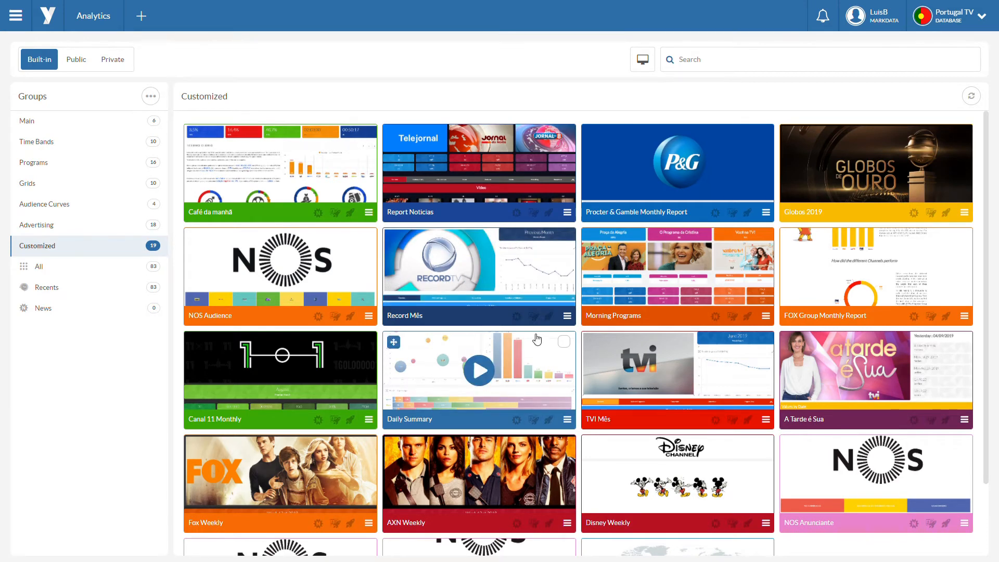
mouse_move(591, 349)
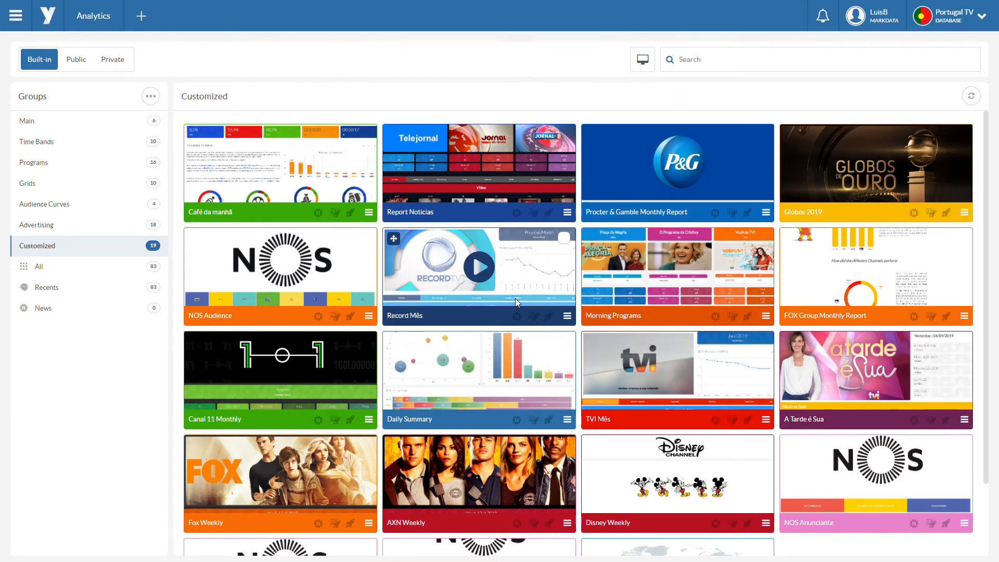
click(274, 176)
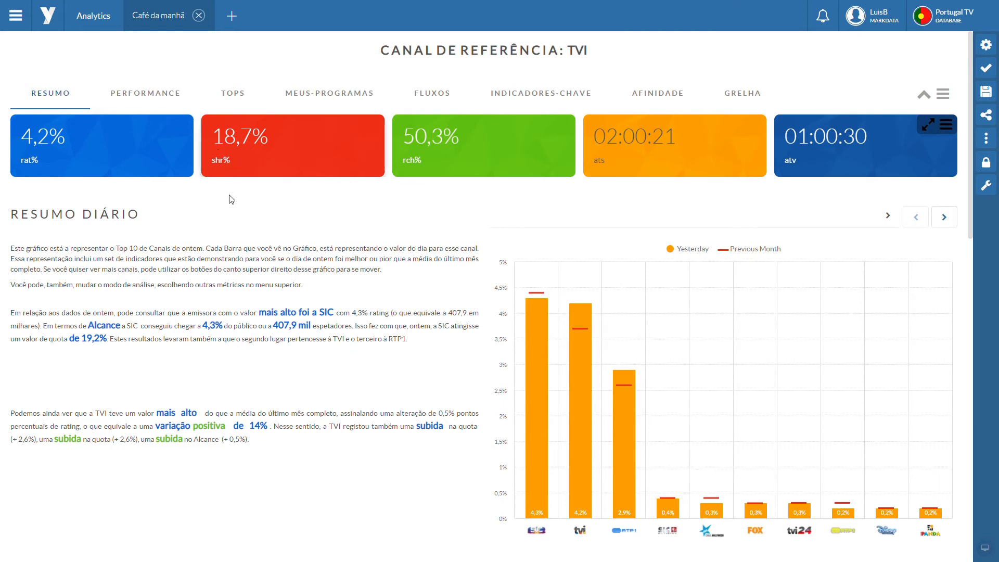
Step: Look through the report's Resumo section, from the daily summary and audience profile charts to the Melhores Programas texts
scroll(329, 254, down, 5)
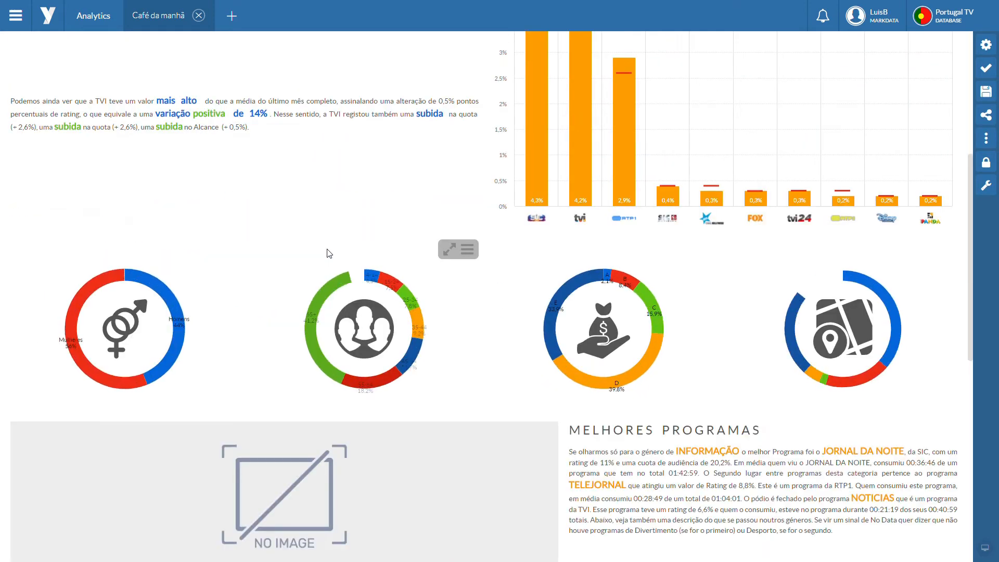
scroll(708, 387, down, 3)
scroll(708, 387, down, 1)
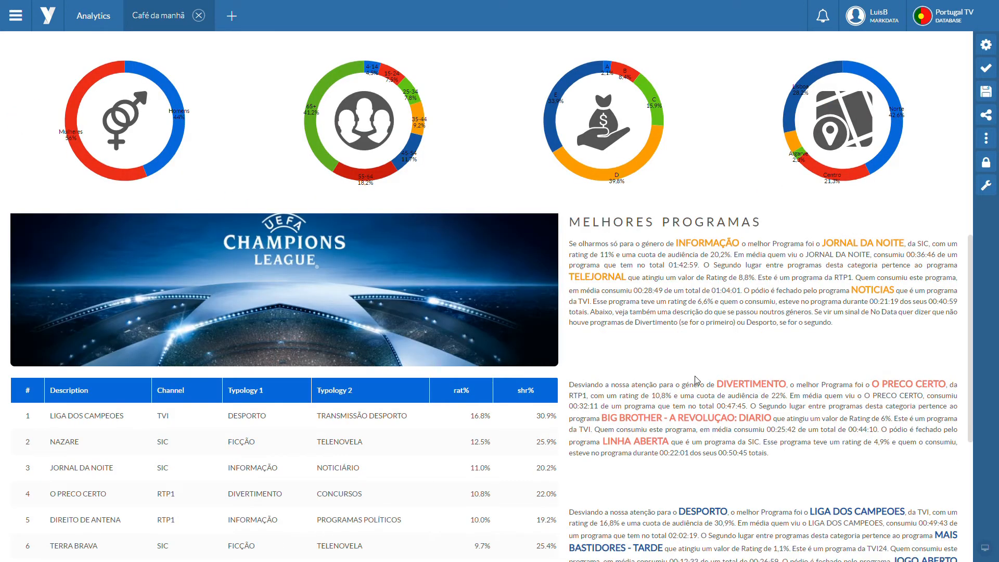
scroll(633, 367, down, 1)
scroll(633, 367, down, 1)
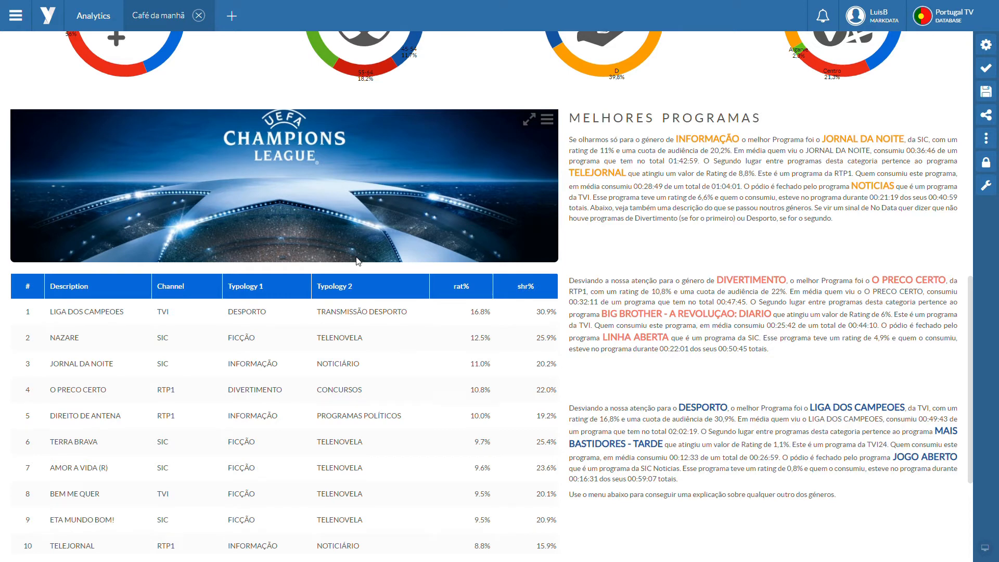
Step: Inspect the layout of the top programs table and of the first Melhores Programas text widget, then return to the report view
click(986, 45)
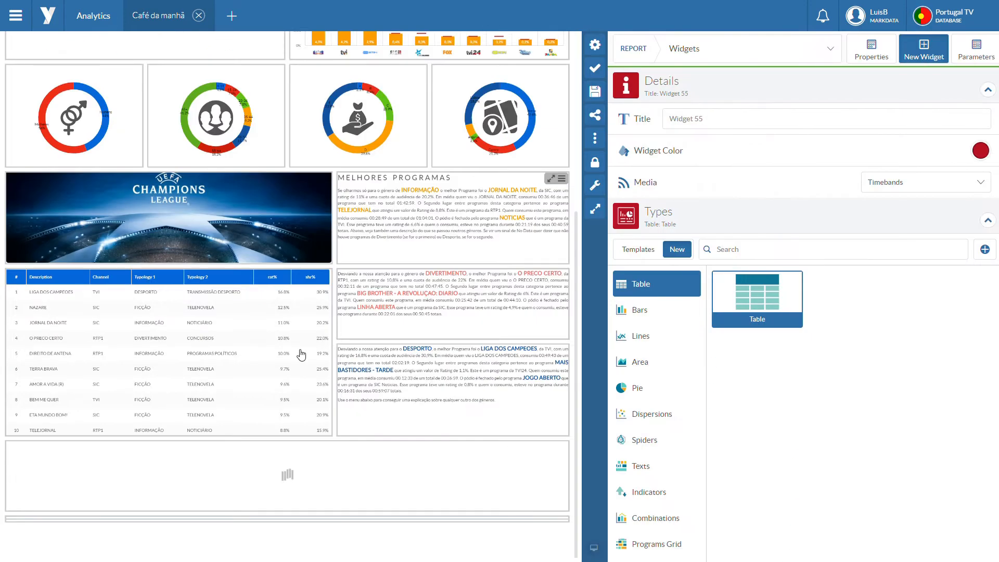
click(295, 345)
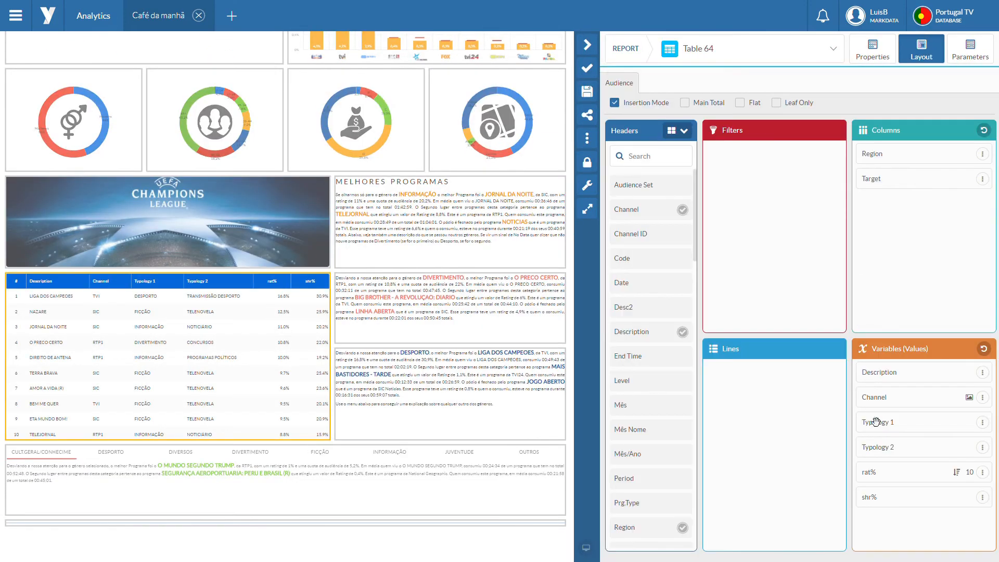
click(533, 251)
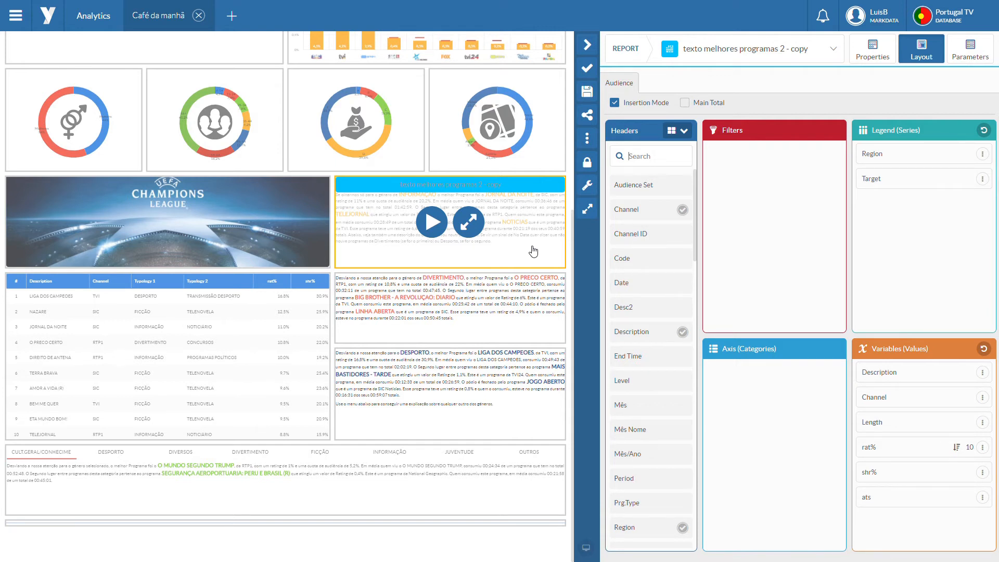
click(586, 44)
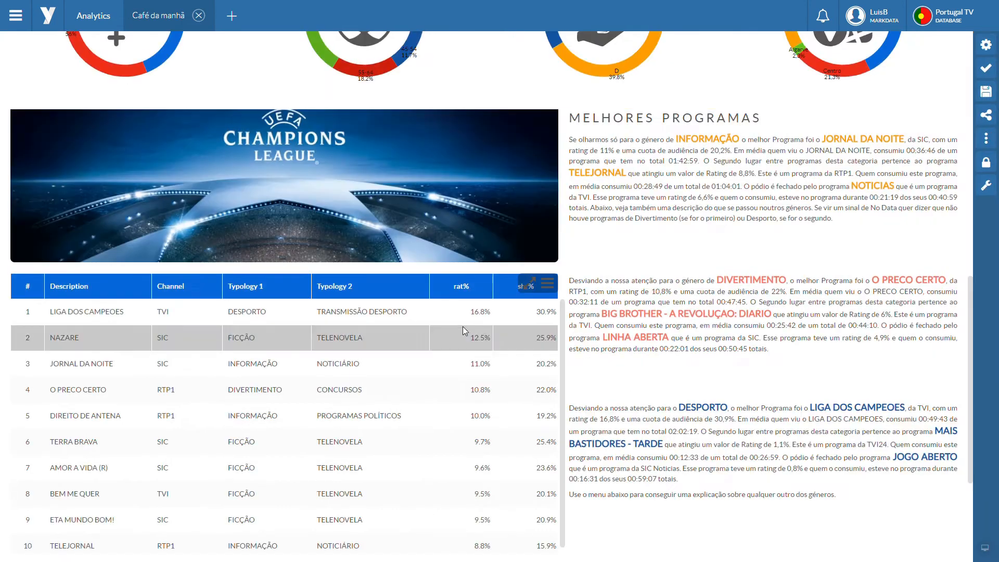
Step: Review the genre selector with its explanatory text below the programs table, then look back over the audience profile charts
scroll(764, 309, down, 2)
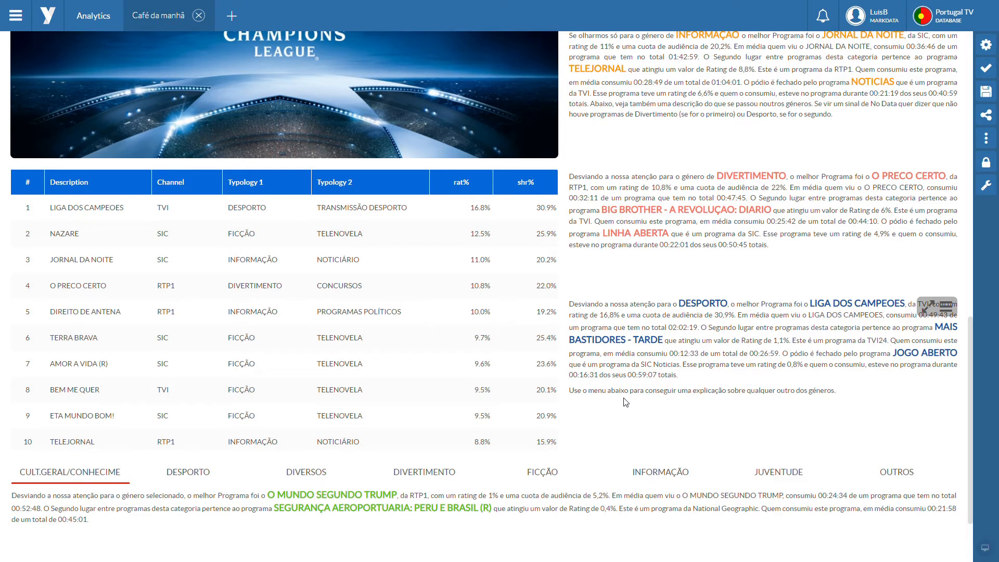
scroll(655, 304, up, 3)
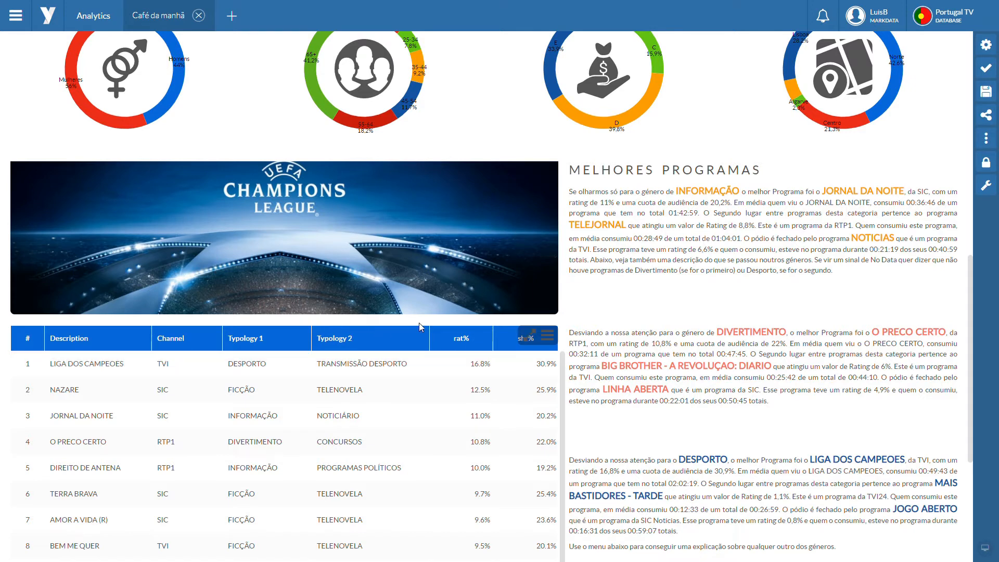
scroll(736, 345, up, 4)
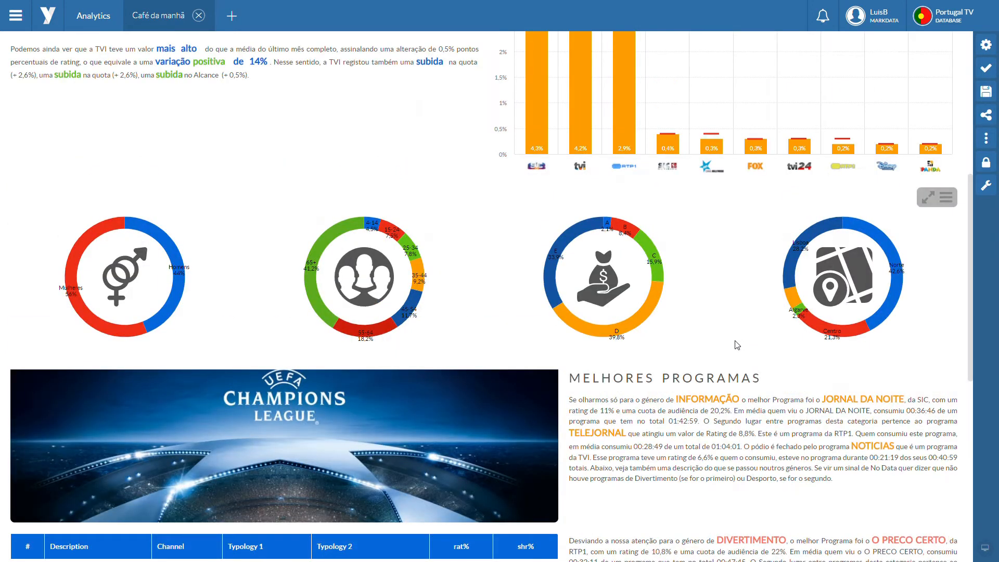
Step: Show the Fluxos section and examine the total flow chart with its accompanying dynamic texts for TVI
scroll(737, 345, up, 7)
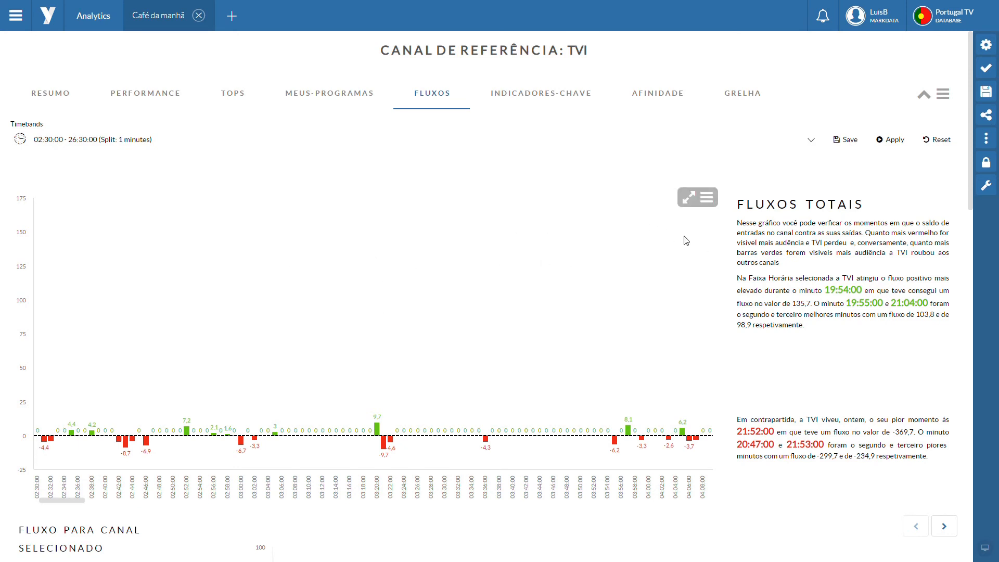
scroll(458, 260, down, 3)
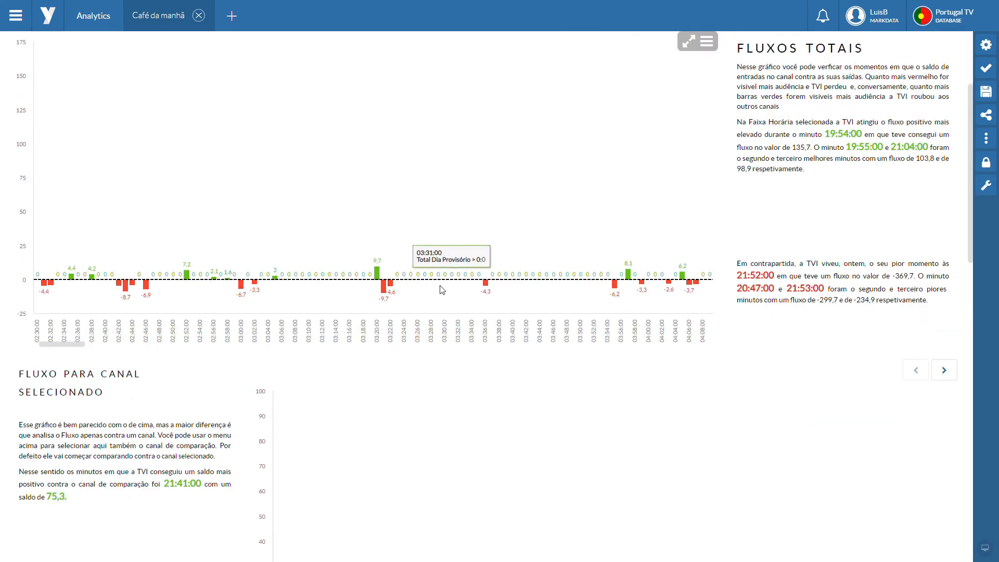
scroll(409, 276, up, 2)
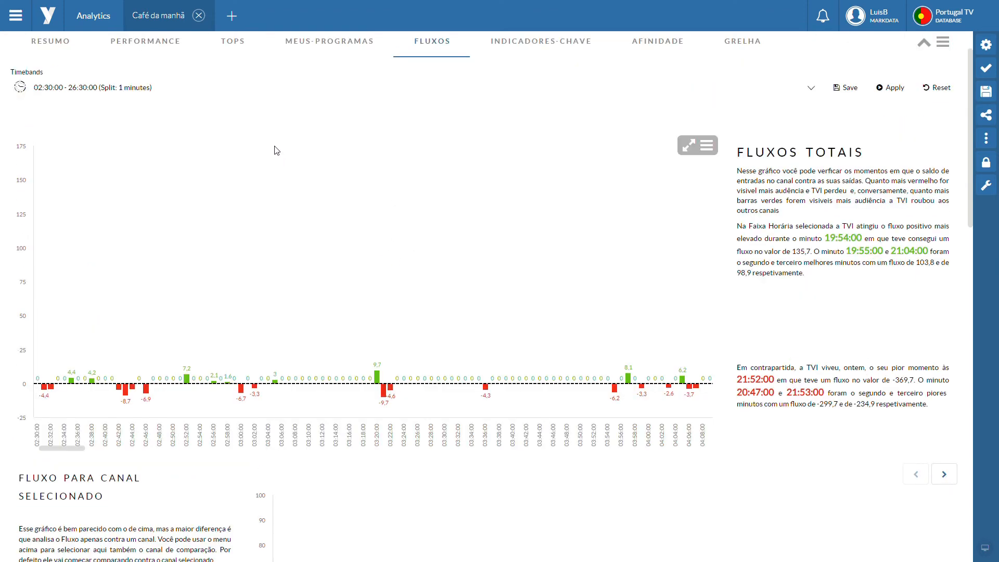
Step: Close the Café da manhã report without saving and create a new blank report
click(198, 16)
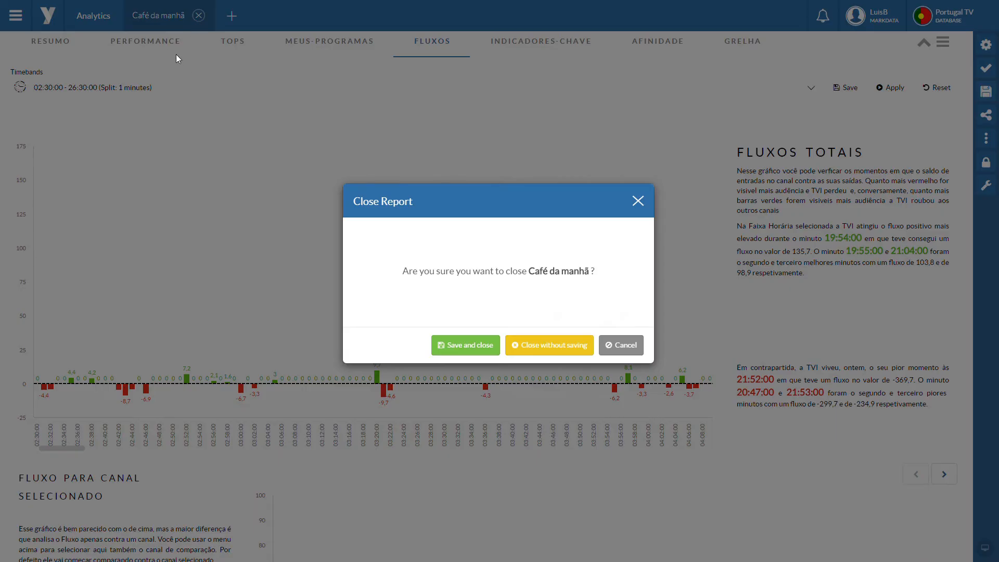
click(567, 352)
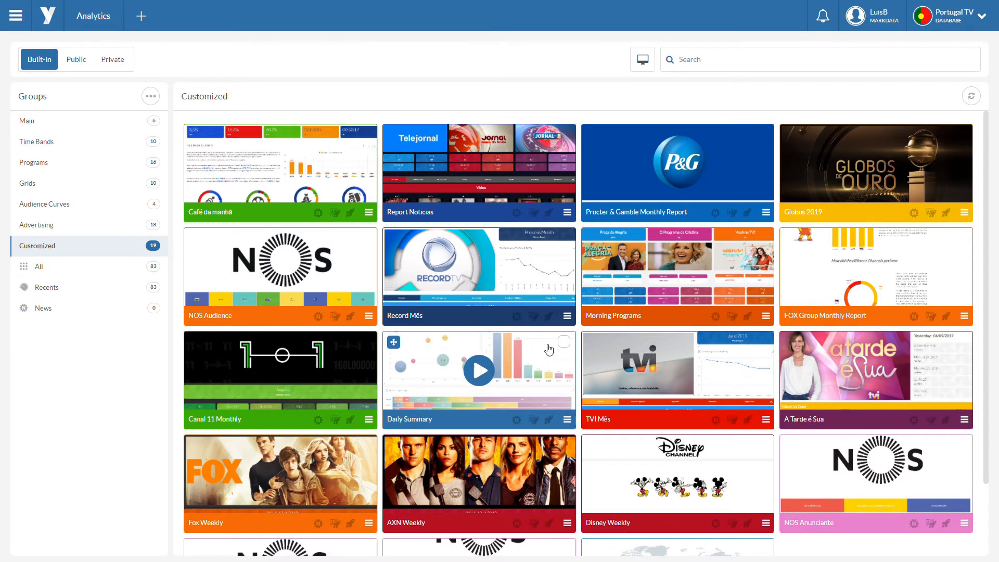
click(141, 16)
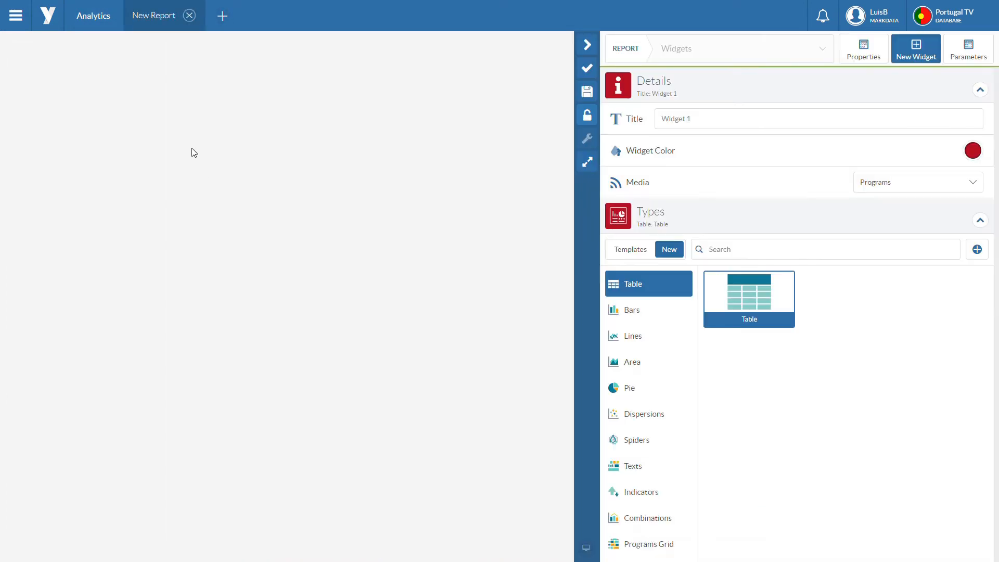
Step: Set the new widget's media to Timebands and add a Table widget to the blank report
click(921, 190)
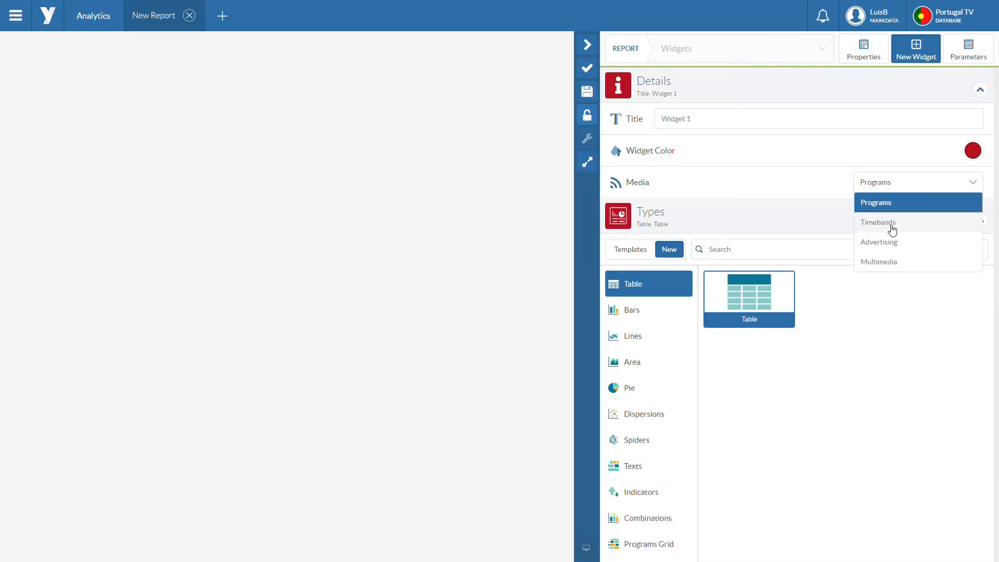
click(896, 222)
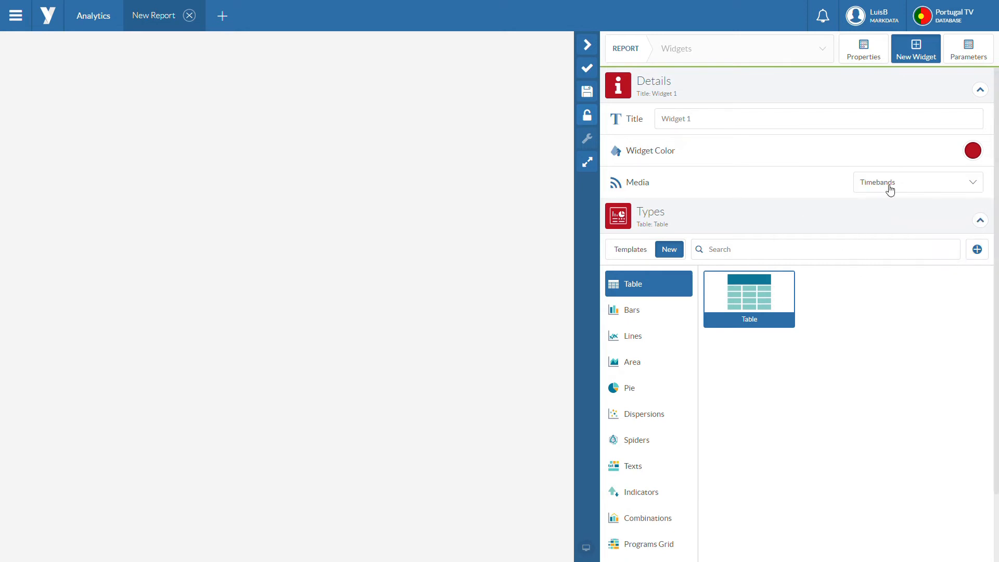
click(766, 293)
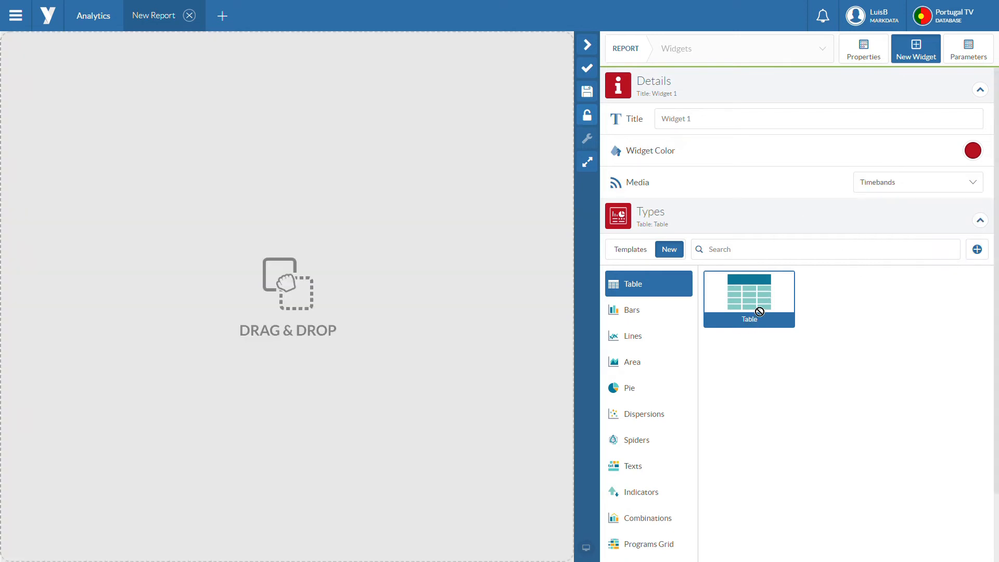
drag(769, 298, 240, 164)
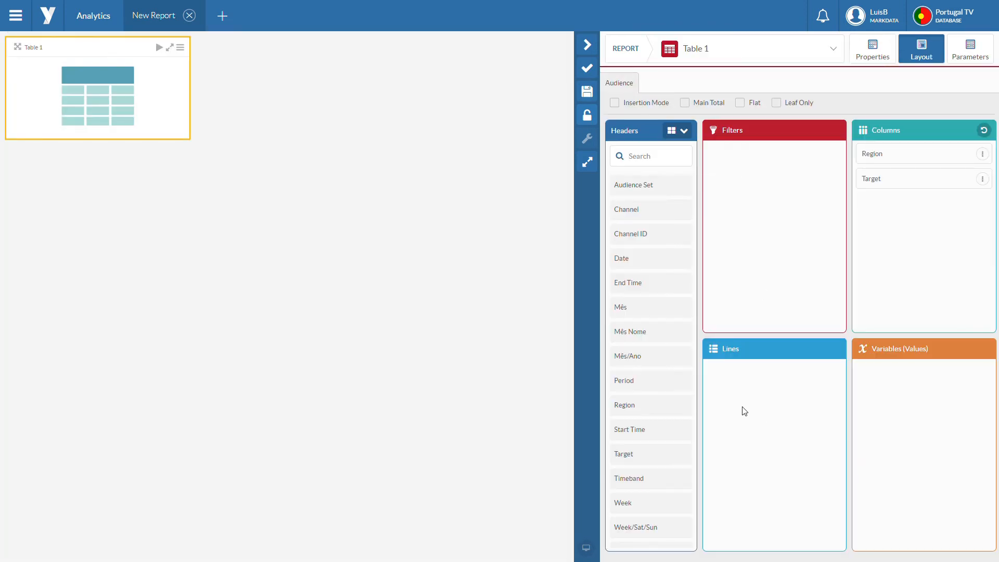
Step: Lay out the table with Channel in the lines and rat% in the variables
text(ch)
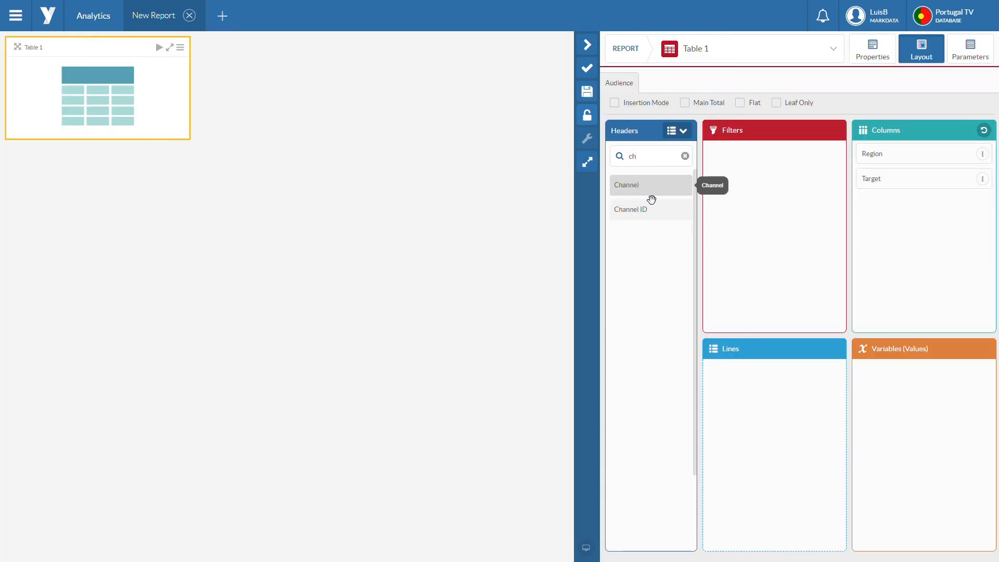
drag(651, 192, 791, 421)
click(968, 434)
text(rat)
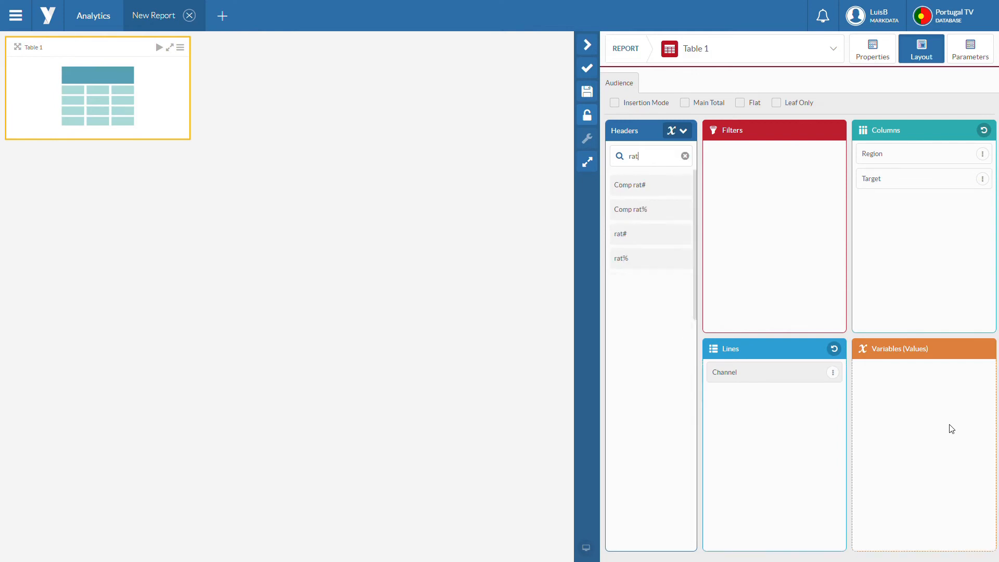
drag(645, 258, 860, 390)
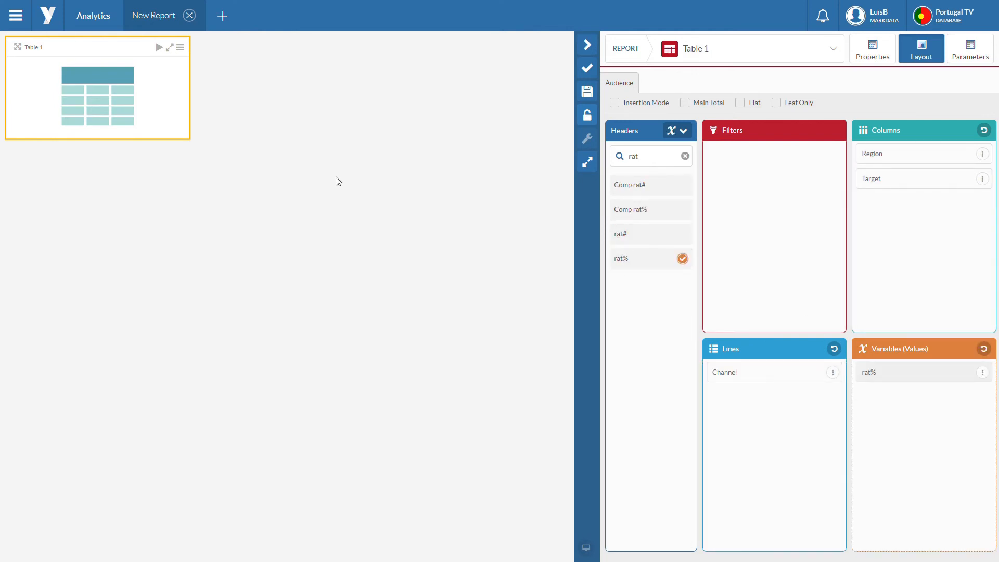
Step: Set the table's calendar parameter to 27 October 2020
click(971, 49)
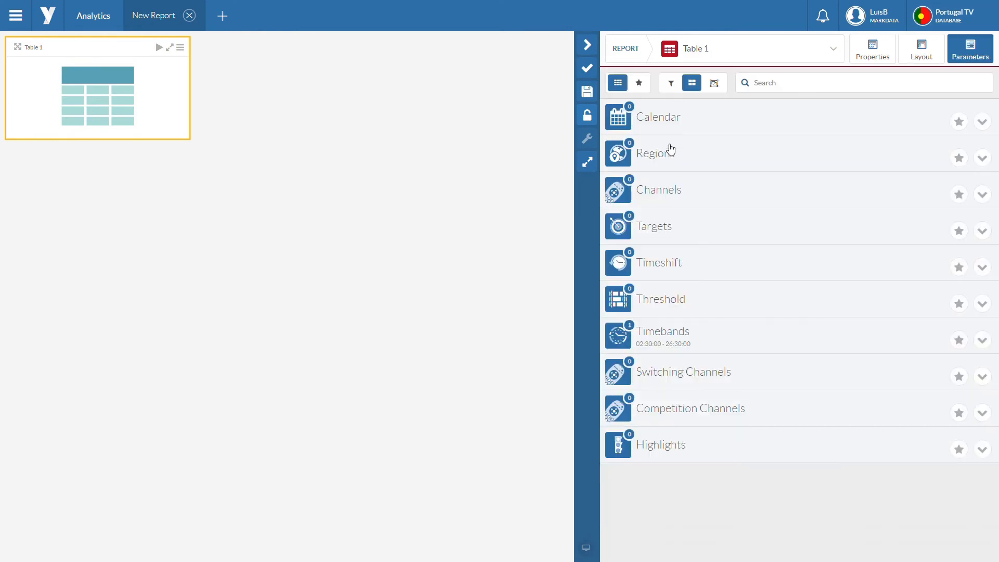
click(711, 131)
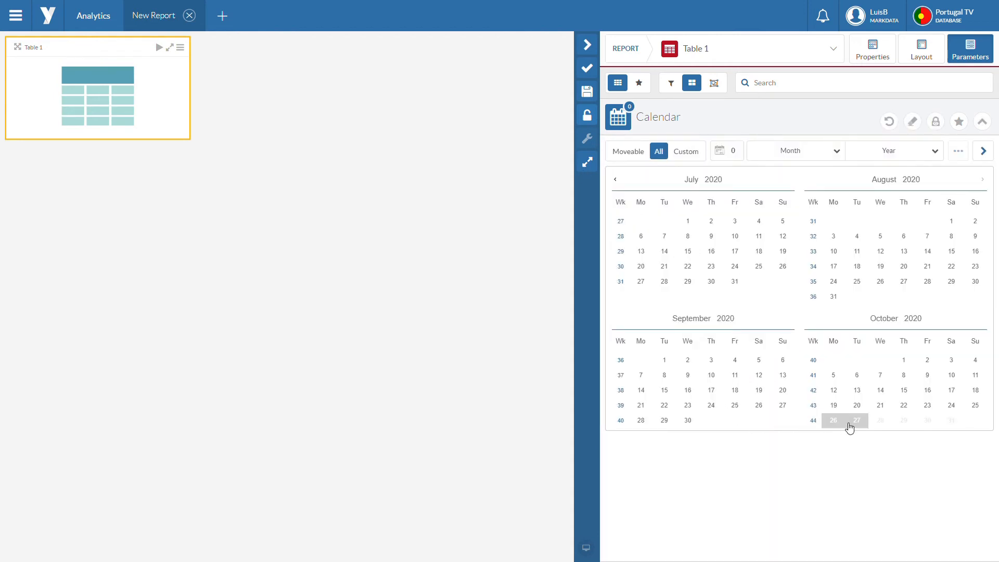
click(853, 421)
click(682, 119)
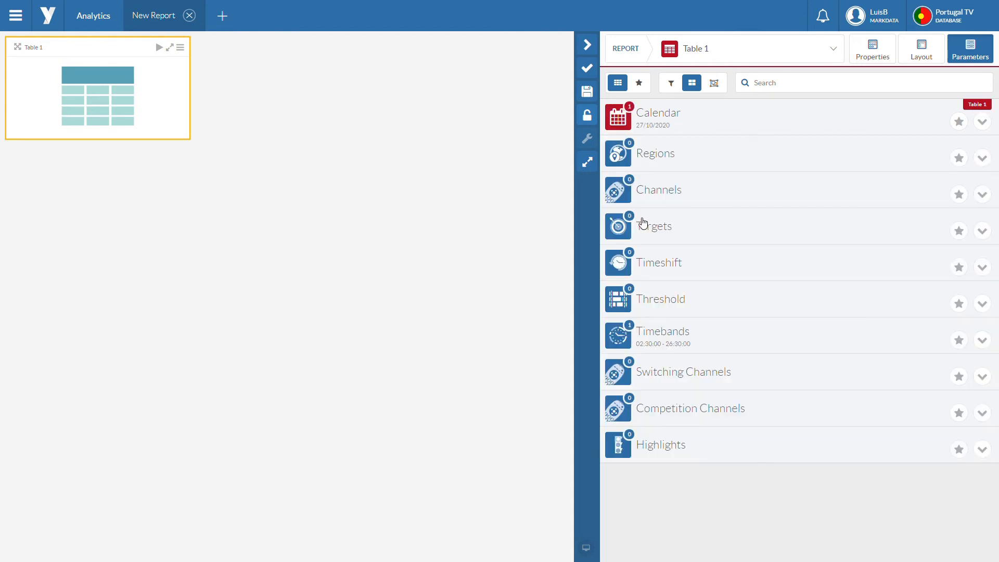
Step: Select the channels RTP1, SIC and TVI for the table
click(681, 196)
click(641, 223)
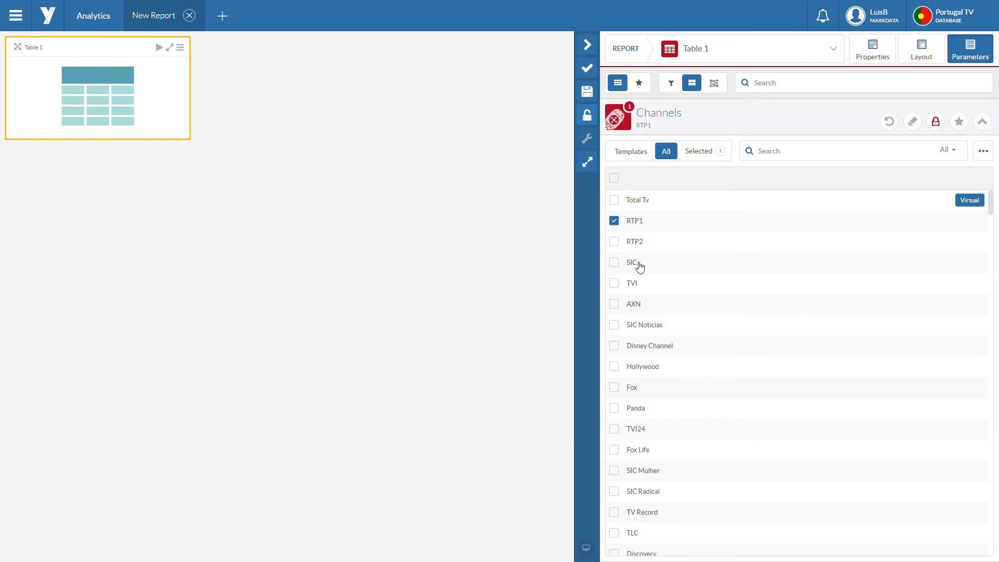
click(639, 265)
click(640, 284)
click(665, 124)
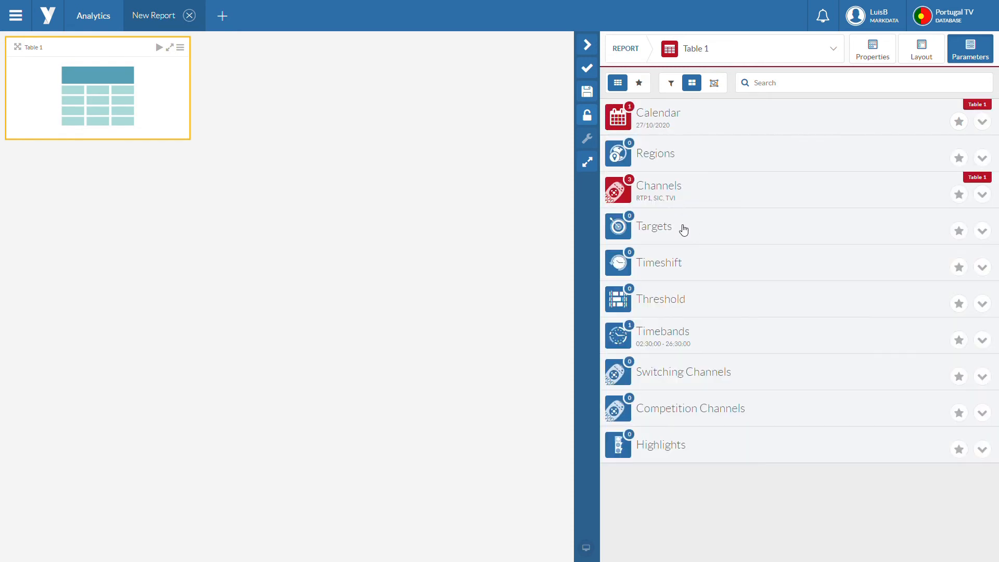
Step: Run the table for the Universo target and enlarge its widget on the report canvas
click(683, 229)
click(651, 198)
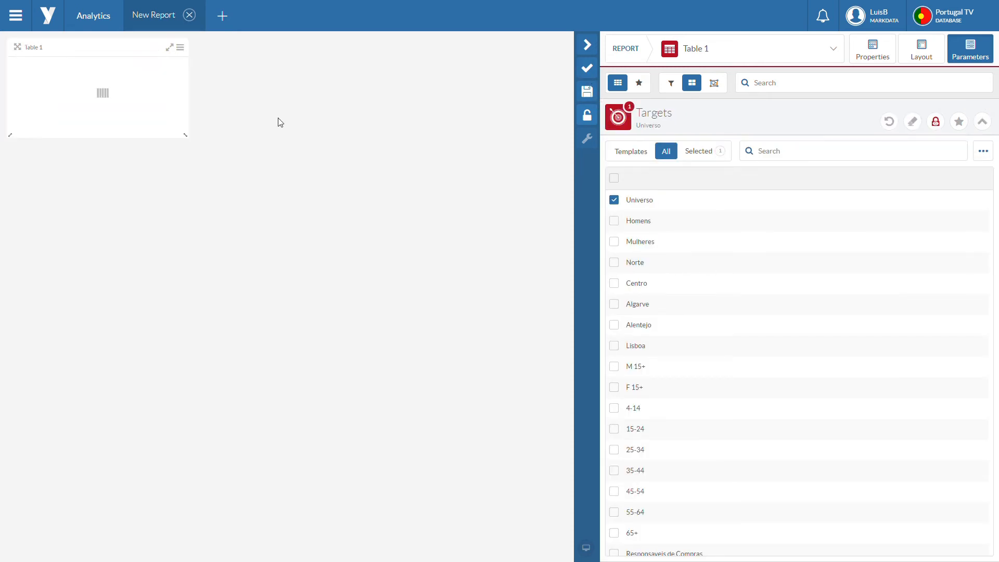
click(280, 122)
drag(315, 208, 397, 408)
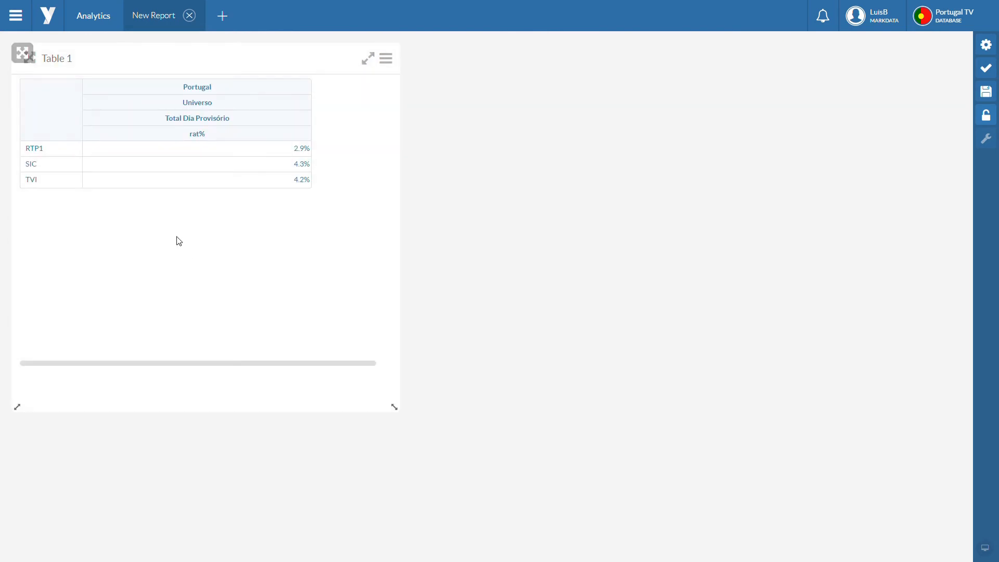
Step: Copy the Table 1 widget and paste the duplicate beside the original on the report canvas
click(387, 66)
click(386, 114)
click(617, 227)
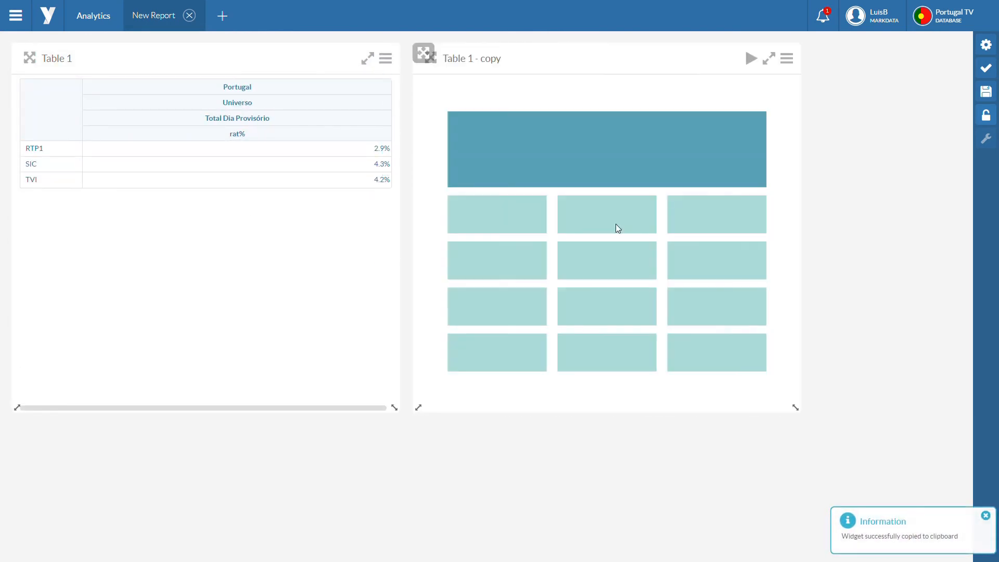
Step: Change the type of the Table 1 copy widget from a table to a Dynamic Annotation text
click(985, 45)
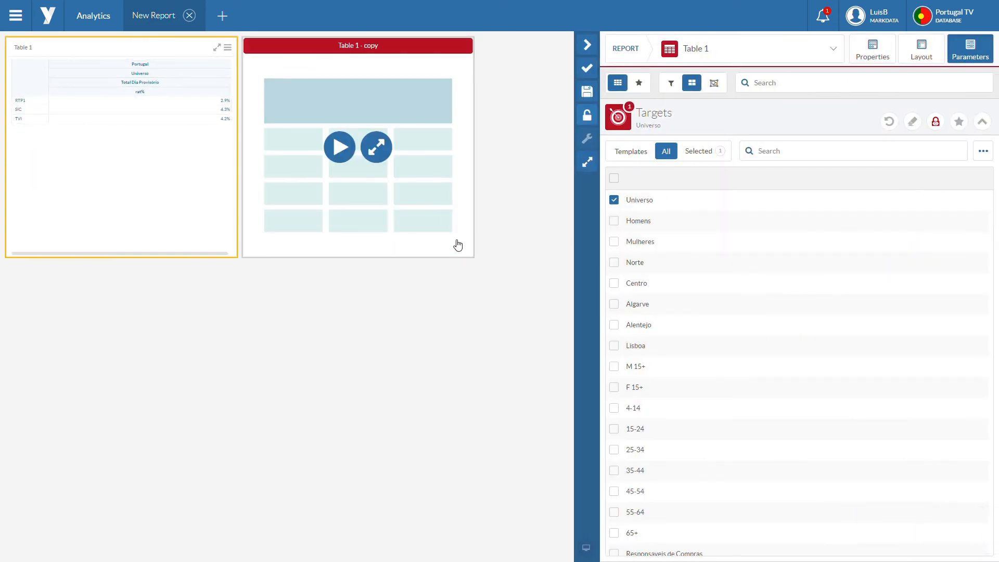
click(458, 245)
click(882, 55)
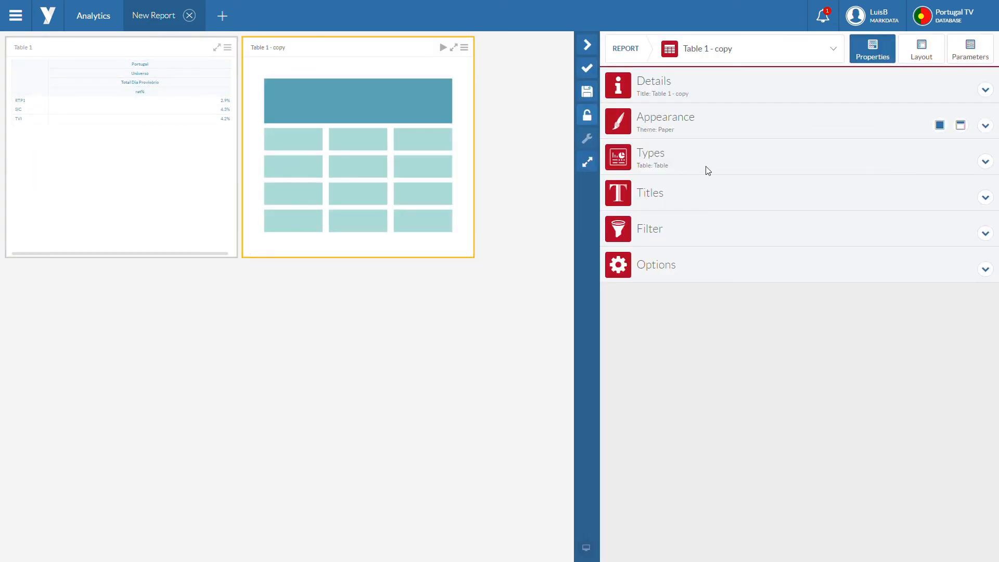
click(707, 169)
scroll(640, 319, down, 2)
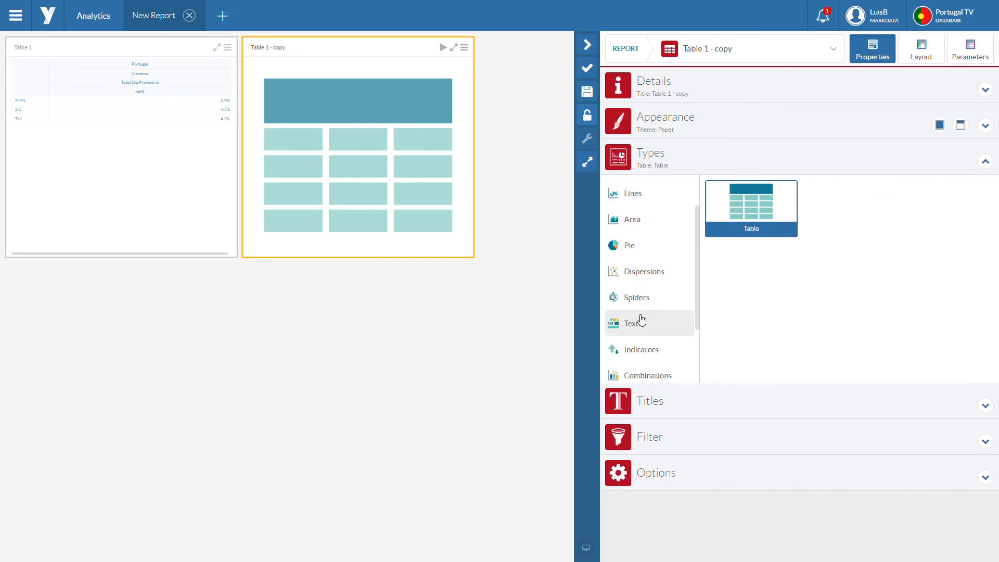
click(648, 325)
click(775, 202)
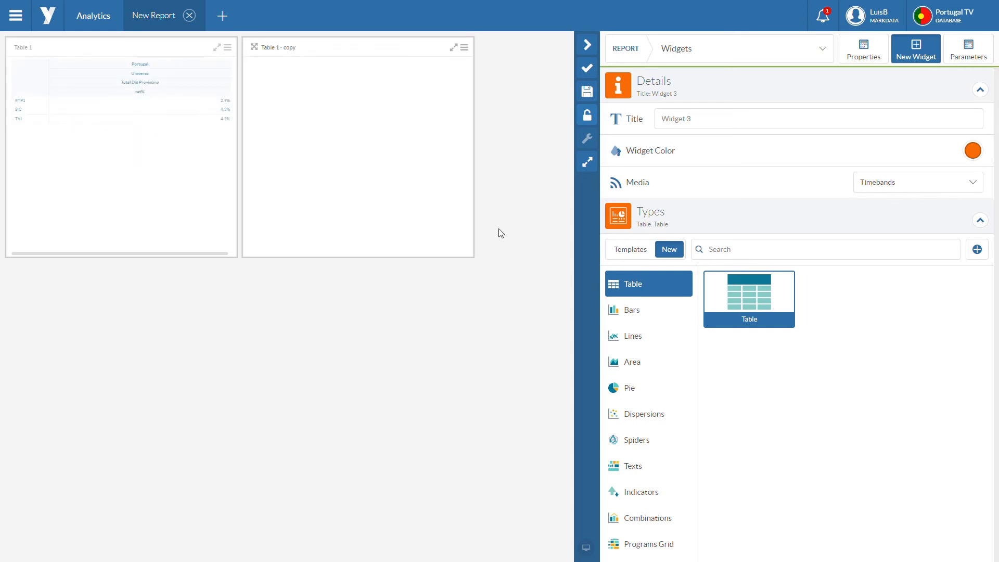
Step: Write "This channel had a rating of" in the annotation's text editor, followed by a pair of square brackets
mouse_move(473, 239)
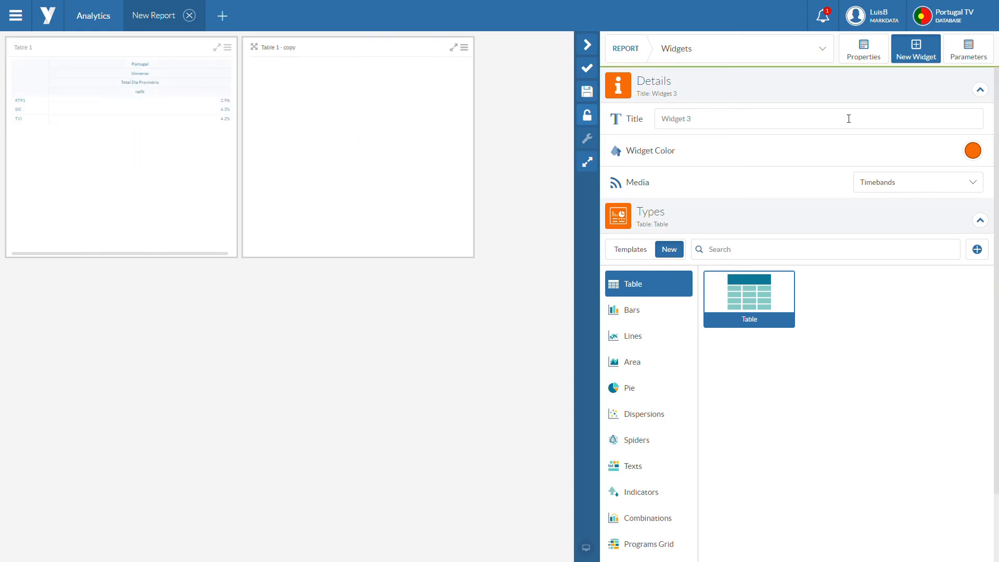
click(864, 51)
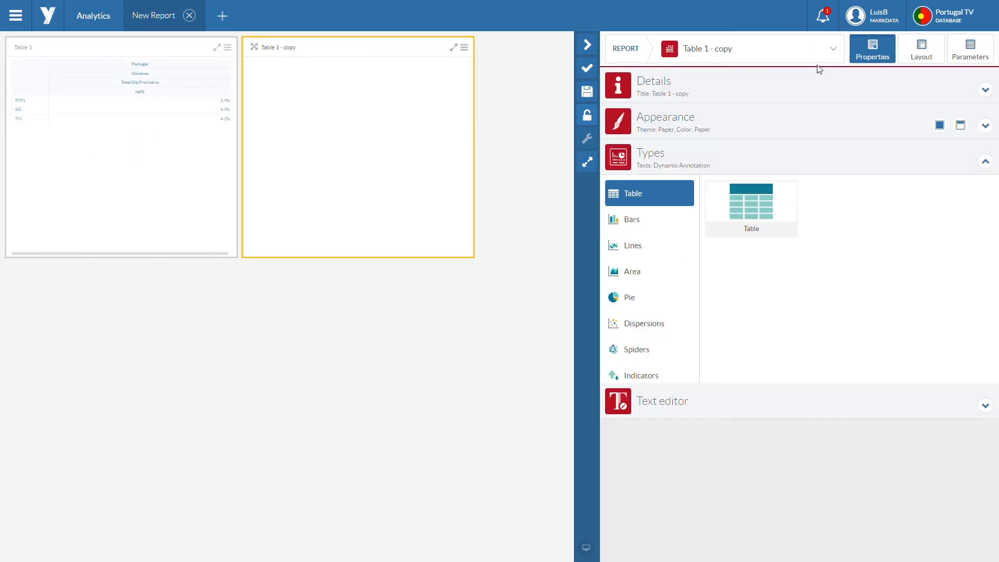
click(720, 403)
scroll(674, 378, down, 3)
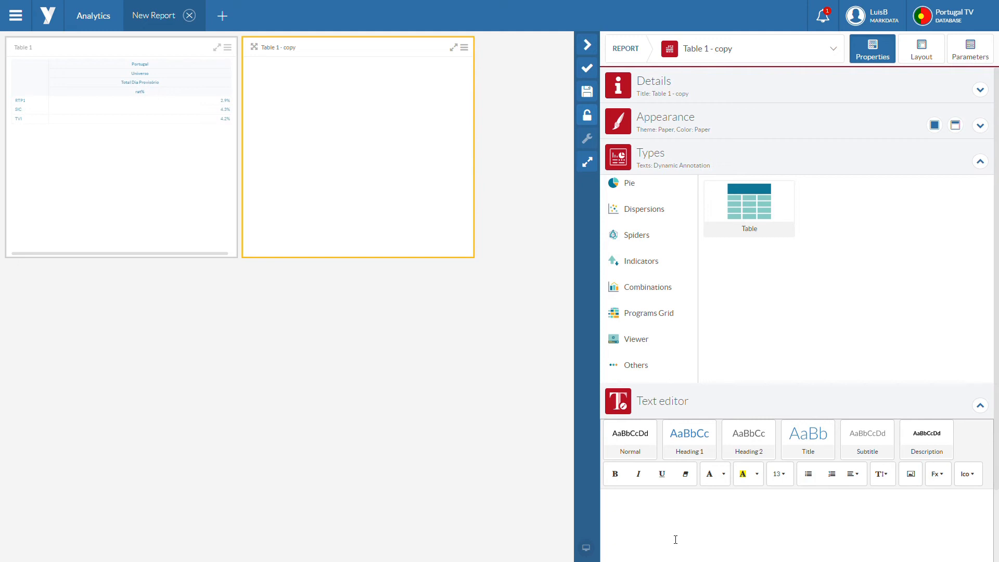
text(This n)
text(hannel had a rating of)
text([)
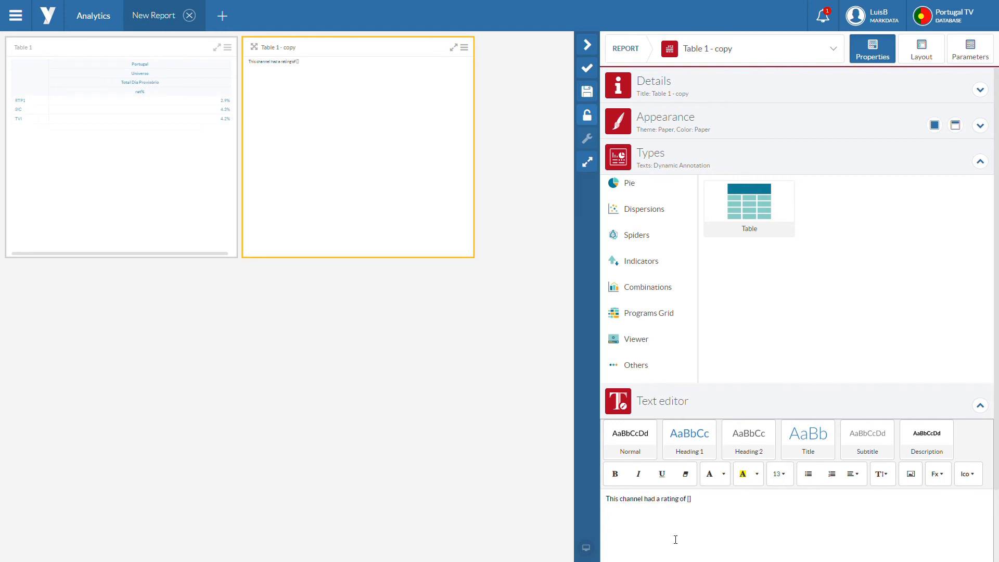
text(1,1)
Step: Fill the brackets in the annotation's rating sentence with the table cell reference 2,1
key(BackSpace)
text(2)
Step: Insert the Dif function with the less|equal|higher wording after the sentence and set both its cell references to [2,1]
click(936, 475)
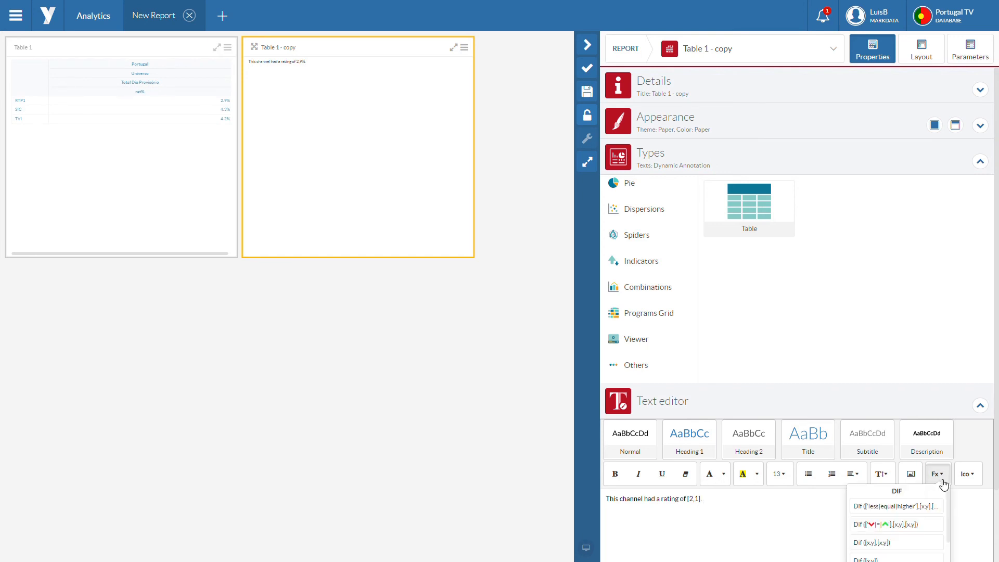
click(907, 507)
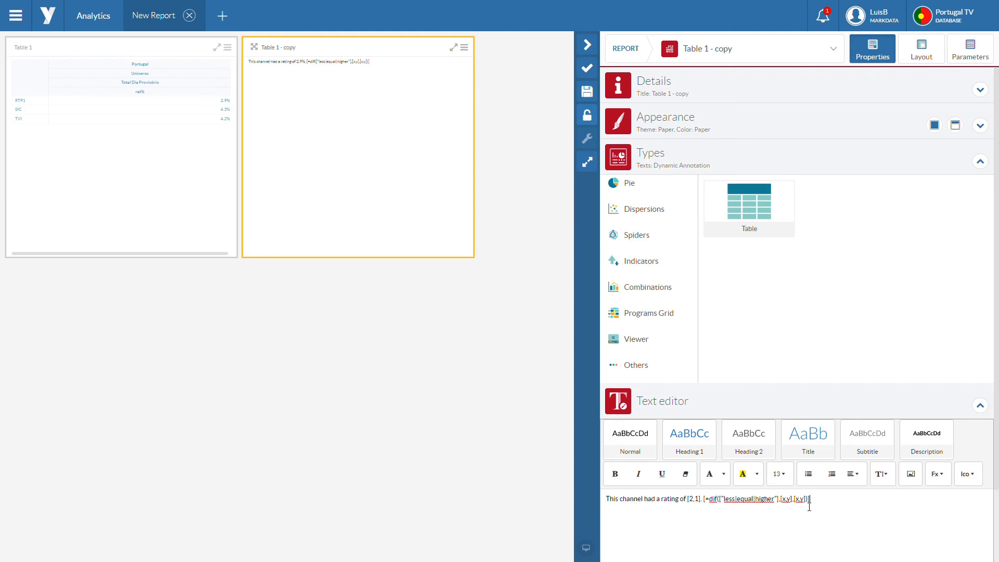
click(732, 505)
key(Delete)
key(Delete)
text(2)
key(BackSpace)
text(1)
key(Delete)
key(Delete)
text(2)
key(BackSpace)
text(1)
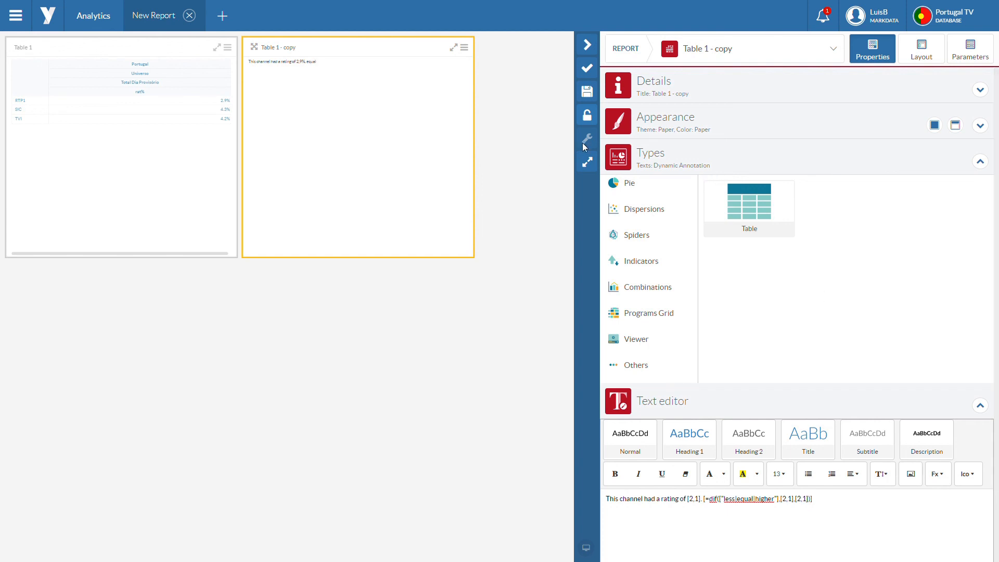
Step: Add the cell reference [2,2] after the Dif function in the annotation text
click(841, 499)
text([)
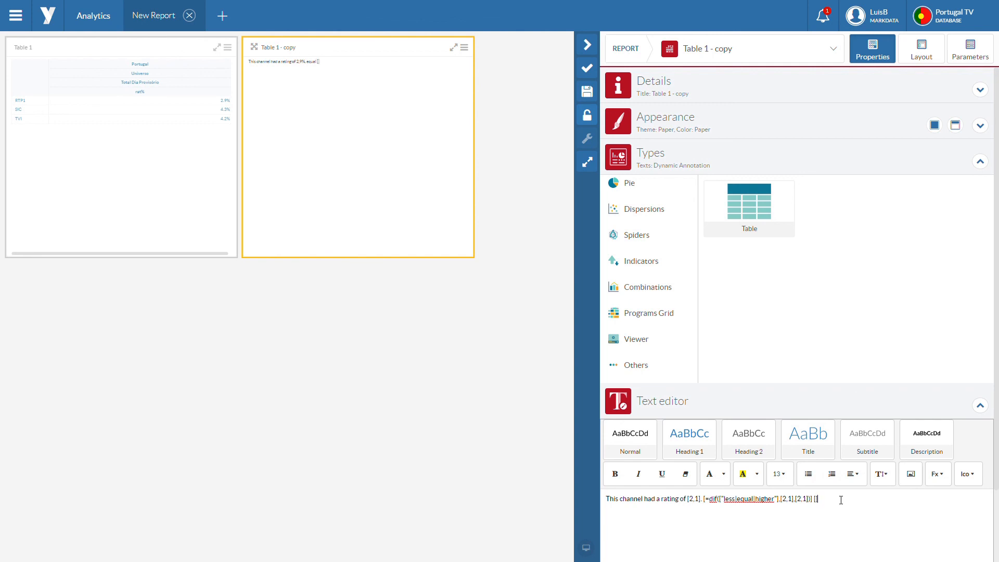
text(2,2)
Step: Change the first cell reference inside the Dif function to [2,2]
mouse_move(421, 227)
key(BackSpace)
text(2)
mouse_move(216, 123)
key(BackSpace)
text(1)
key(BackSpace)
text(2)
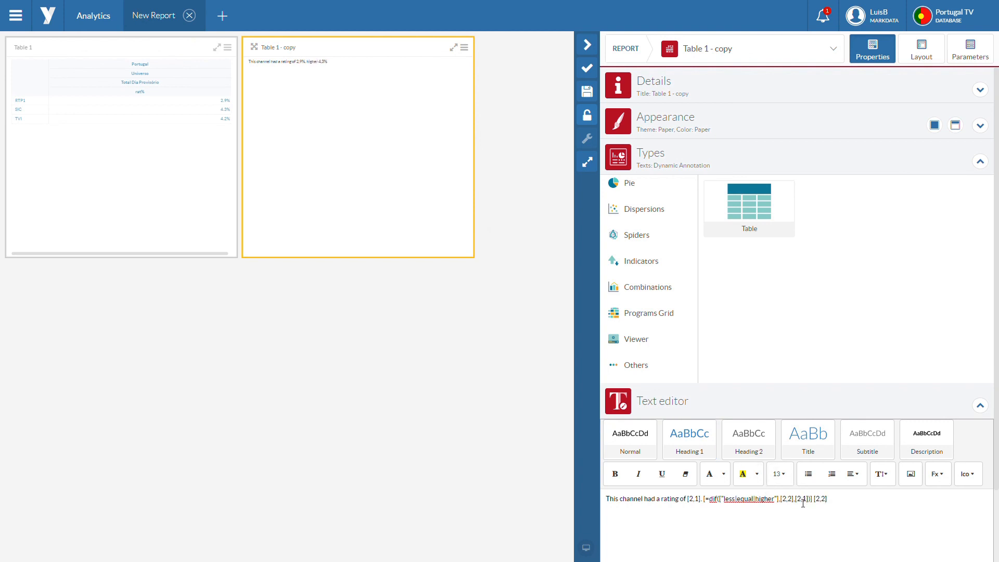